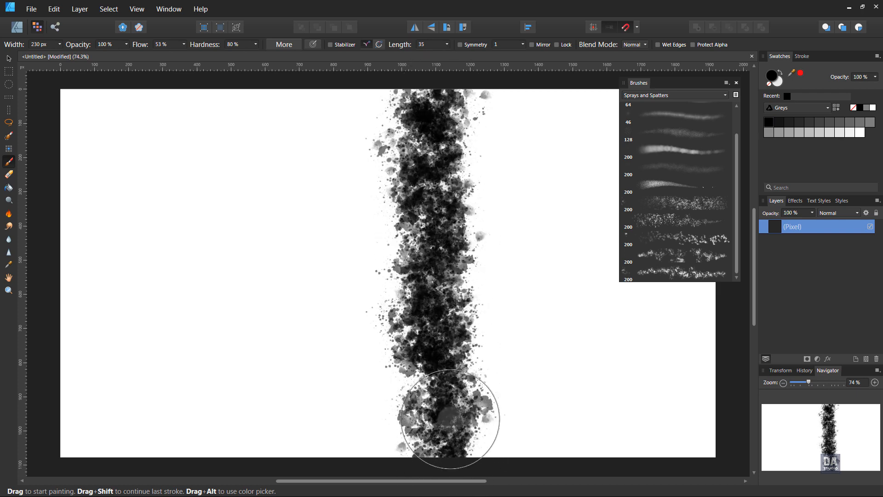
Choose the soft 512 px brush from the Basic brush category.
left_click(685, 95)
left_click(683, 106)
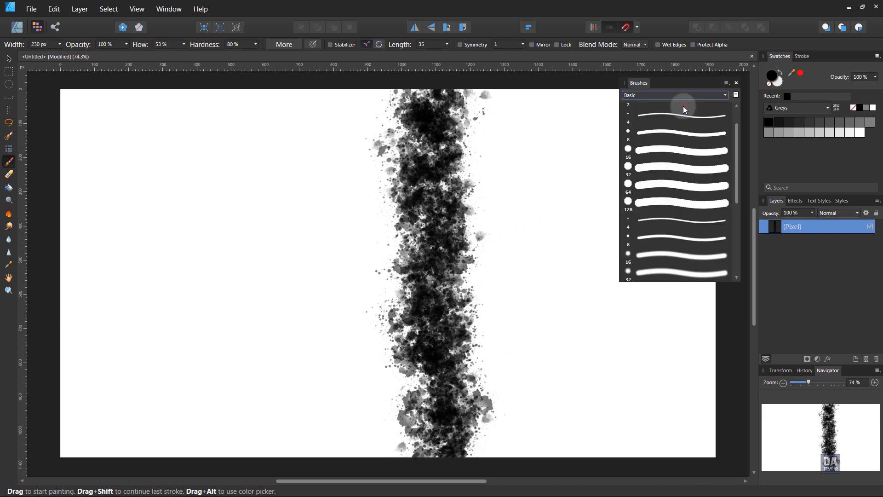
left_click_drag(735, 175, 725, 260)
left_click(689, 273)
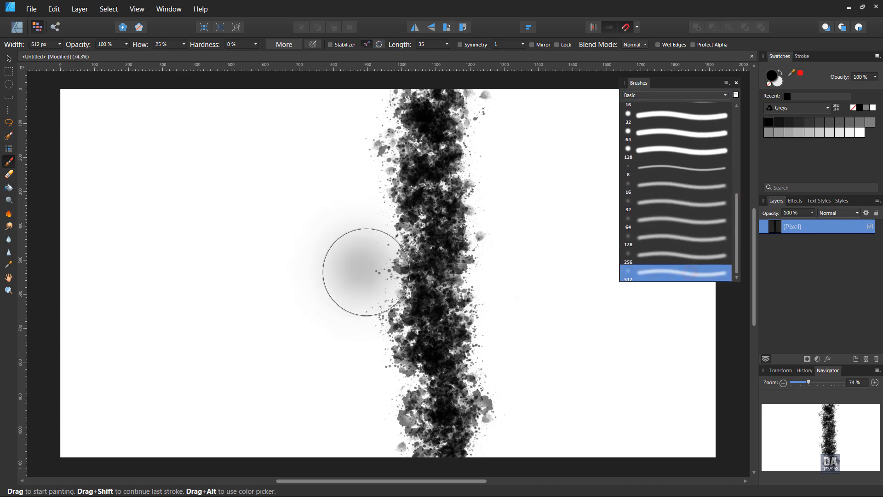
Reduce the brush width to about 425 px and paint black over the splatter strip's inner side and the area beside it.
key("bracketleft")
key("bracketleft")
key("bracketleft")
key("bracketleft")
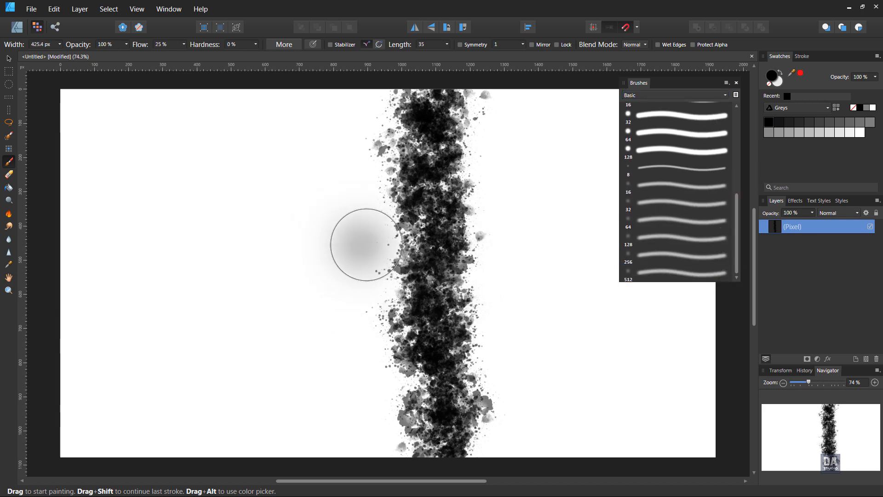
mouse_move(382, 256)
left_mouse_down()
mouse_move(381, 221)
mouse_move(386, 275)
mouse_move(389, 138)
mouse_move(408, 84)
mouse_move(392, 237)
mouse_move(387, 98)
mouse_move(396, 379)
mouse_move(401, 346)
mouse_move(415, 463)
mouse_move(405, 445)
mouse_move(402, 476)
mouse_move(403, 443)
mouse_move(392, 462)
mouse_move(383, 441)
mouse_move(392, 280)
mouse_move(390, 340)
mouse_move(377, 159)
mouse_move(410, 81)
mouse_move(375, 110)
mouse_move(391, 168)
mouse_move(337, 177)
mouse_move(320, 147)
mouse_move(328, 108)
mouse_move(315, 327)
mouse_move(317, 115)
mouse_move(324, 148)
mouse_move(327, 124)
left_mouse_up()
Enlarge the brush to 647 px, raise the flow to 100%, and fill the rest of the page's left side with black up to the splatter edge.
key("bracketright")
key("bracketright")
key("bracketright")
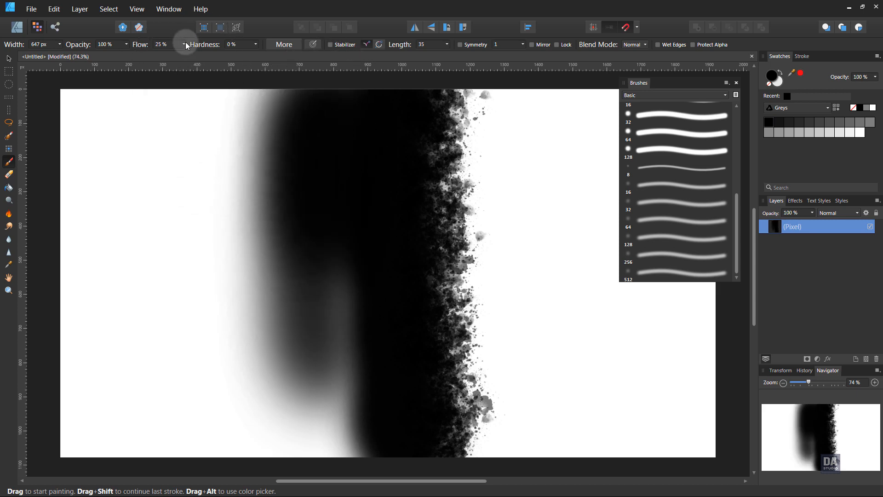
mouse_move(301, 98)
left_mouse_down()
mouse_move(329, 191)
mouse_move(343, 105)
mouse_move(311, 315)
mouse_move(334, 370)
left_mouse_up()
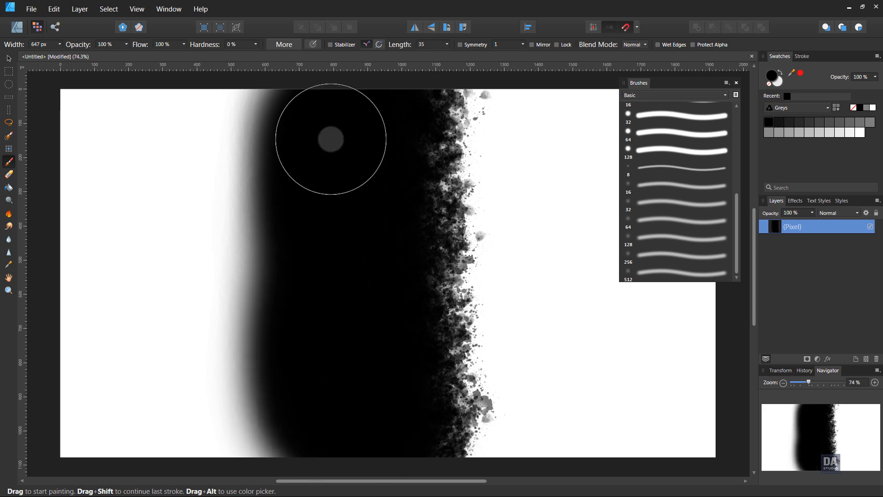
mouse_move(330, 134)
left_mouse_down()
mouse_move(271, 116)
mouse_move(231, 313)
mouse_move(265, 459)
mouse_move(243, 362)
mouse_move(240, 95)
mouse_move(160, 114)
mouse_move(48, 96)
mouse_move(102, 94)
mouse_move(78, 155)
mouse_move(63, 373)
mouse_move(68, 435)
mouse_move(228, 440)
mouse_move(198, 211)
mouse_move(163, 146)
mouse_move(113, 404)
mouse_move(130, 209)
mouse_move(324, 345)
mouse_move(312, 409)
mouse_move(181, 426)
mouse_move(142, 412)
mouse_move(140, 377)
mouse_move(208, 348)
mouse_move(341, 237)
mouse_move(355, 135)
mouse_move(371, 135)
mouse_move(363, 295)
mouse_move(376, 434)
left_mouse_up()
mouse_move(333, 412)
left_mouse_down()
mouse_move(214, 413)
mouse_move(290, 380)
mouse_move(274, 356)
left_mouse_up()
key("v")
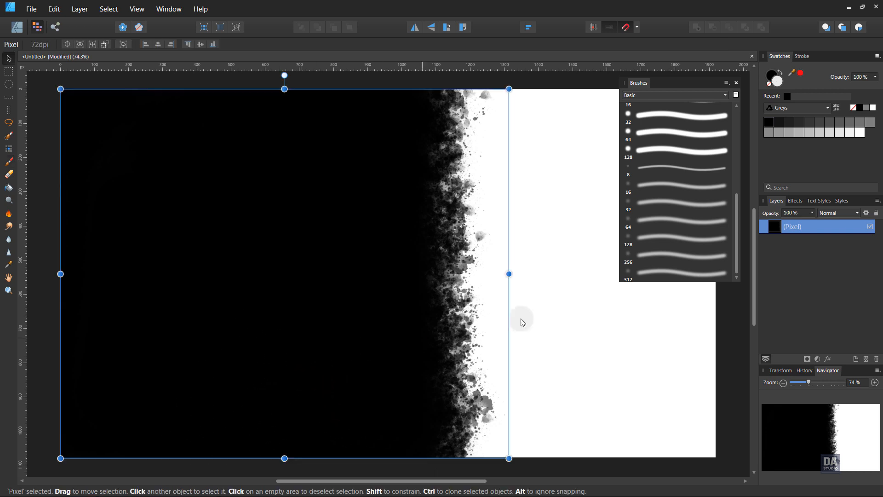
Collapse the Brushes panel, preview the page with the painted layer hidden and shown, and clear the selection.
left_click(675, 81)
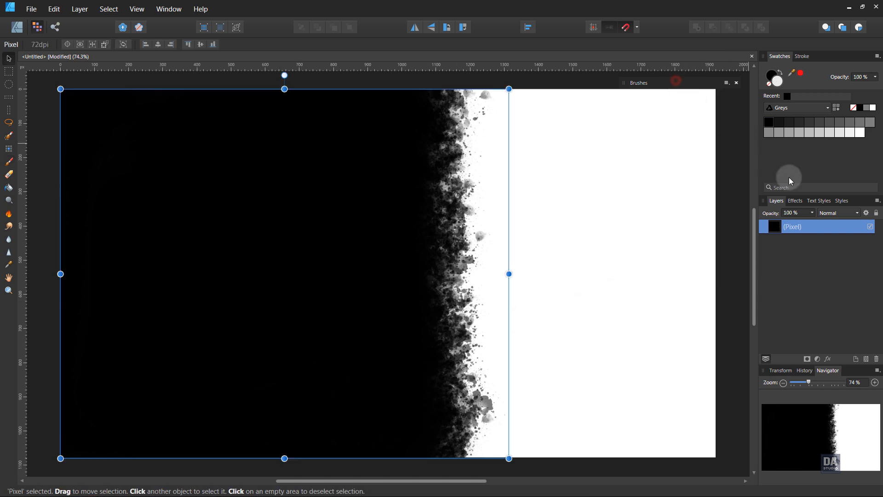
left_click(871, 227)
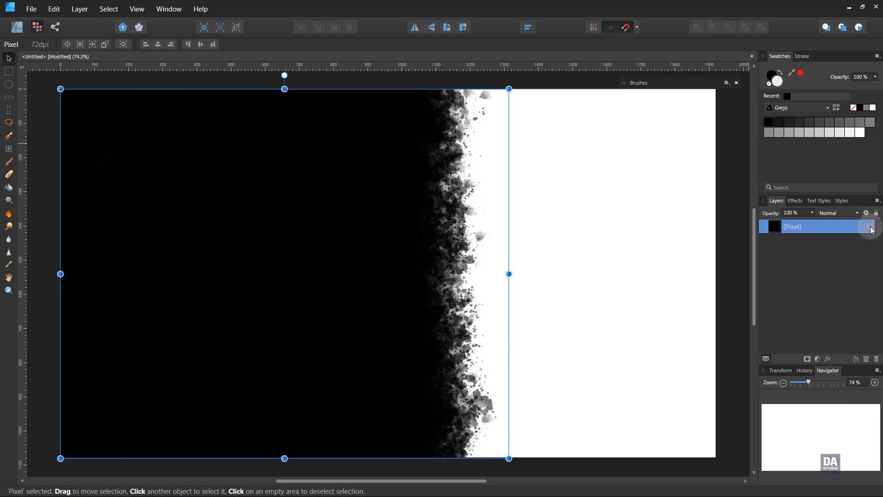
left_click(870, 228)
left_click(871, 228)
left_click(871, 228)
left_click(653, 277)
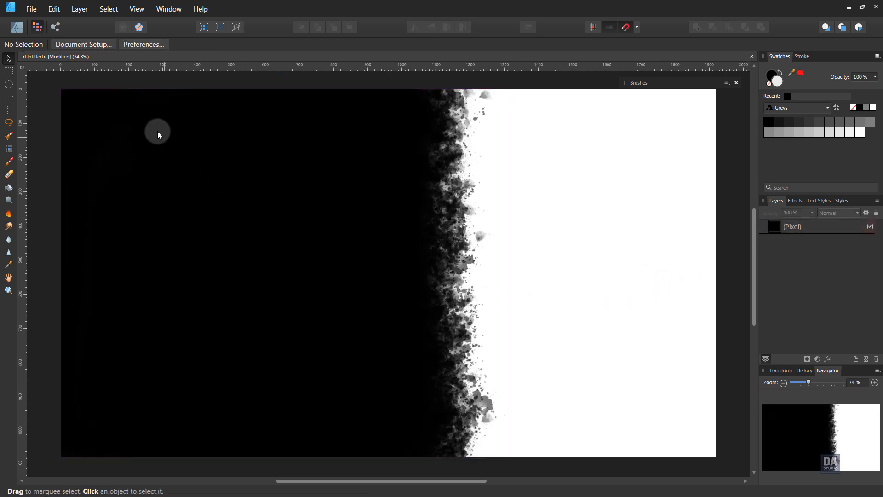
In the Designer Persona, unlock the lake photo's Background layer and scale it down to about 1692 × 2539 px.
left_click(21, 30)
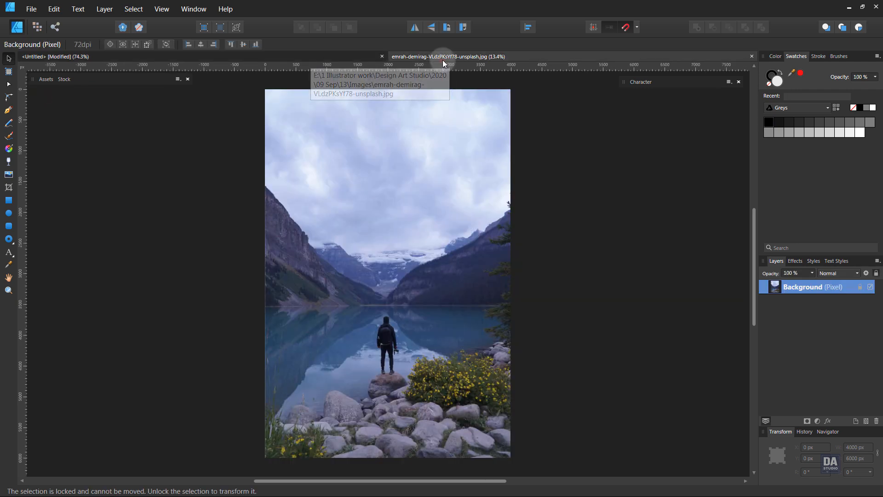
left_click(443, 60)
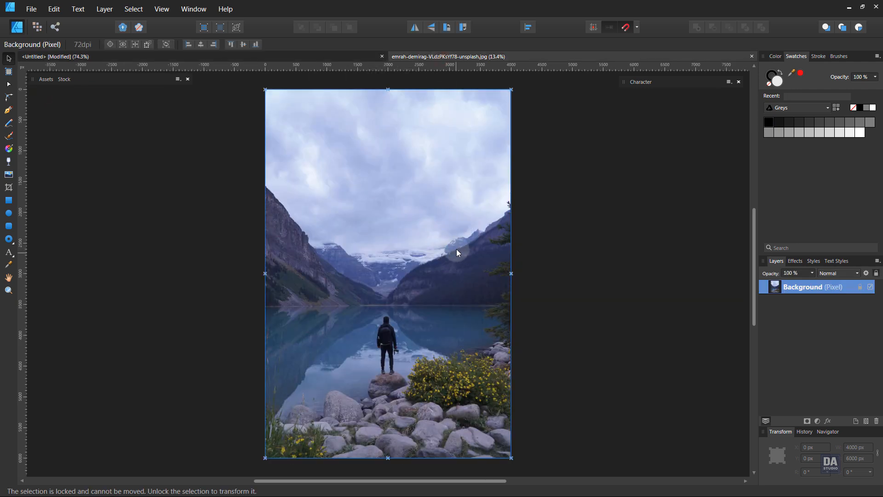
left_click(861, 288)
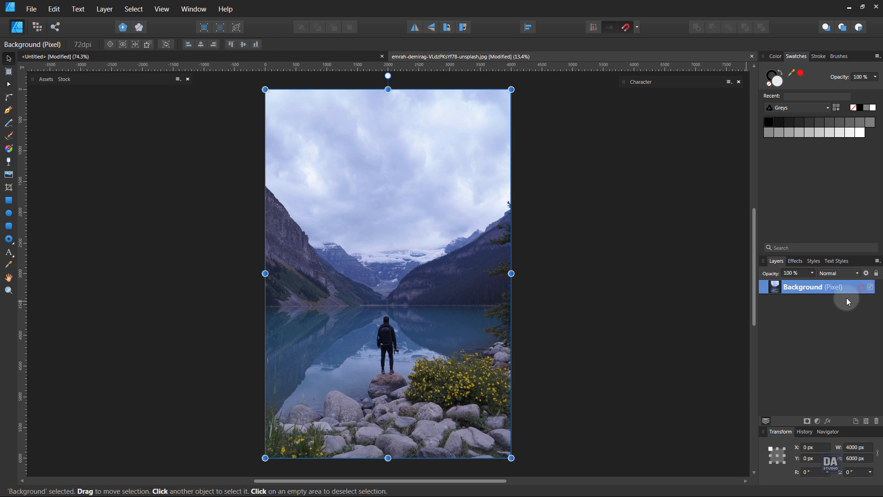
left_click_drag(518, 458, 394, 226)
Copy the scaled lake photo and paste it into the untitled document with the black splatter.
left_click(54, 9)
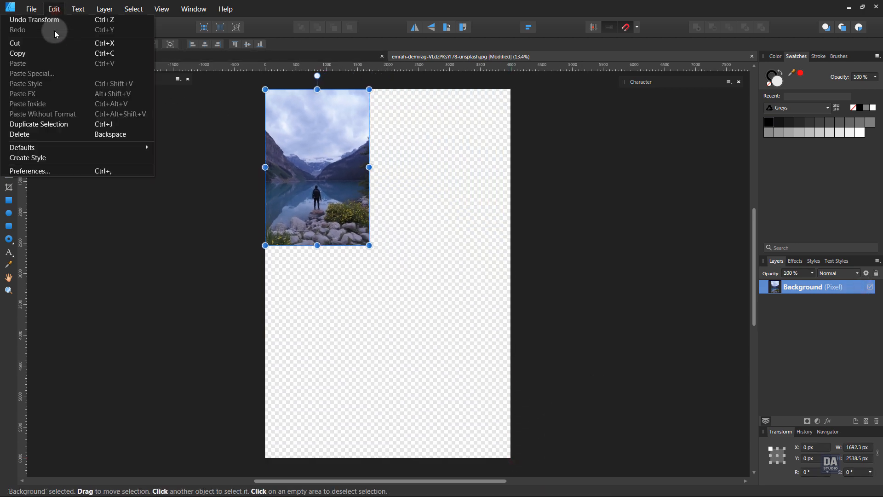
left_click(51, 51)
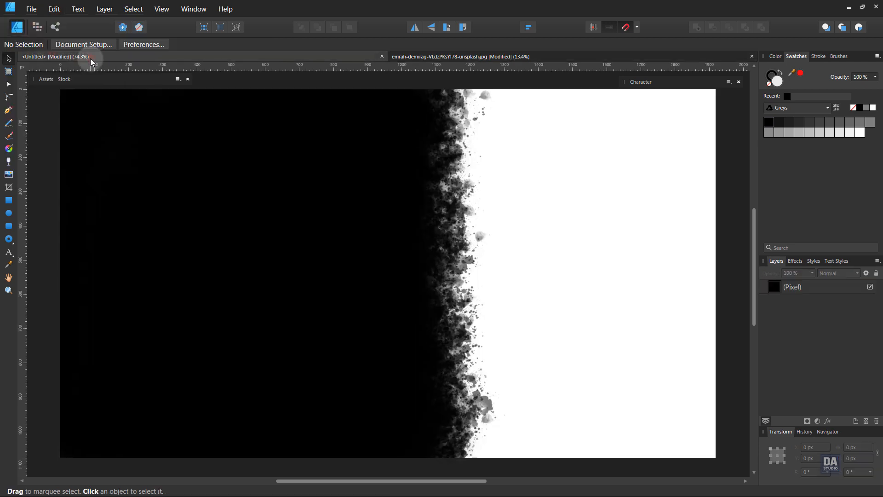
left_click(58, 11)
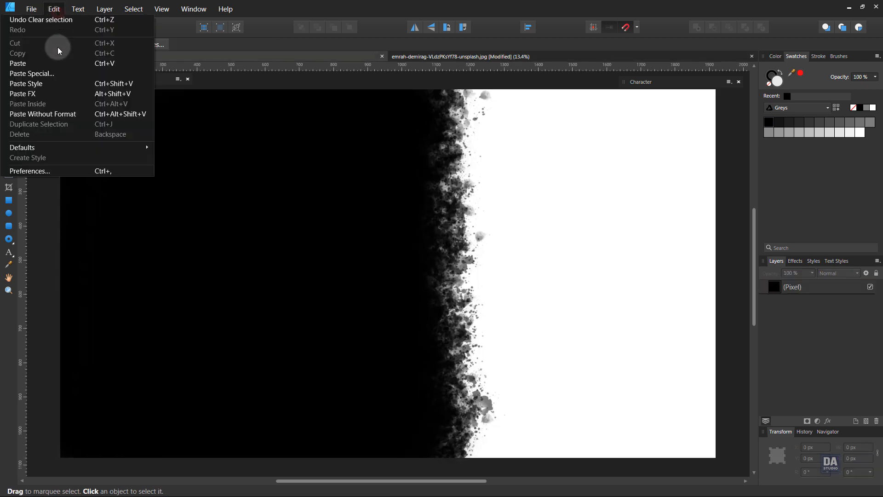
left_click(58, 65)
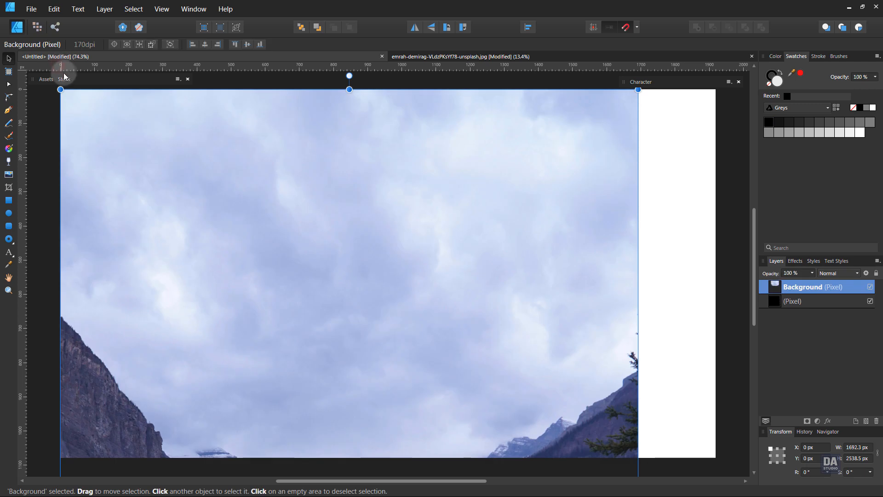
Resize the pasted photo to about 1467 × 2200 px and place it over the page's right part with the standing figure in view.
left_click_drag(646, 91, 517, 272)
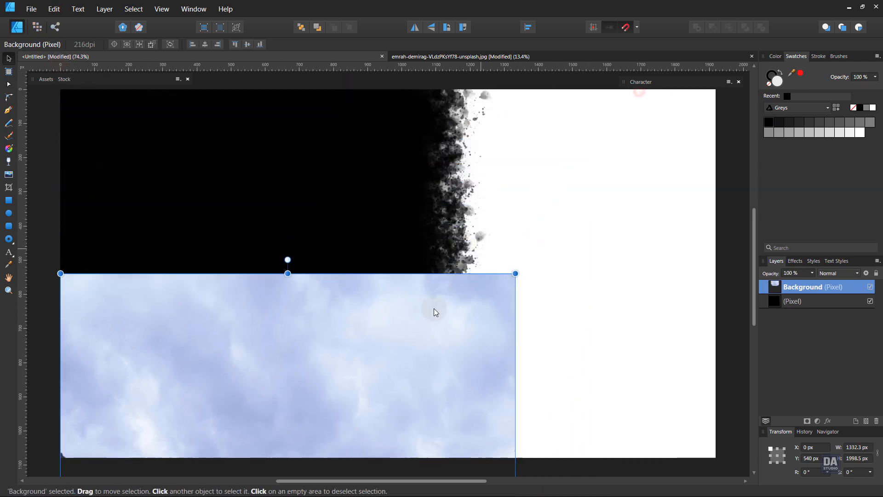
left_click_drag(434, 310, 575, 213)
scroll(438, 254, "down", 4)
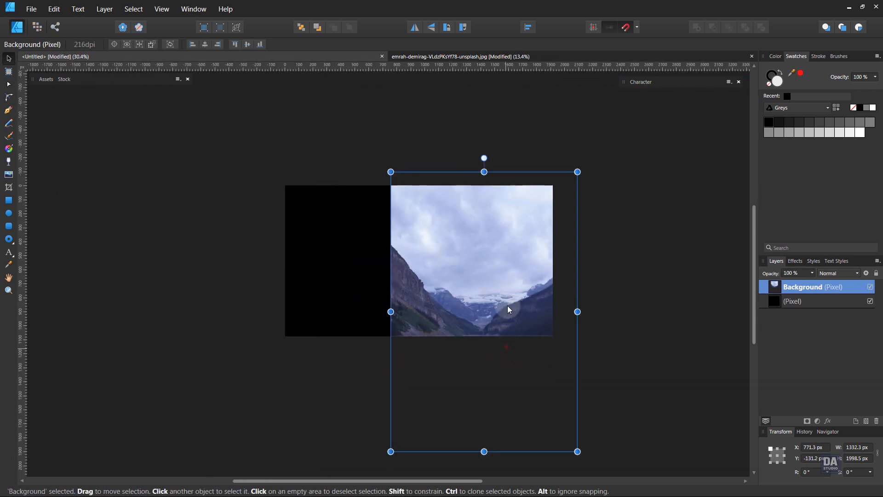
left_click_drag(506, 346, 534, 269)
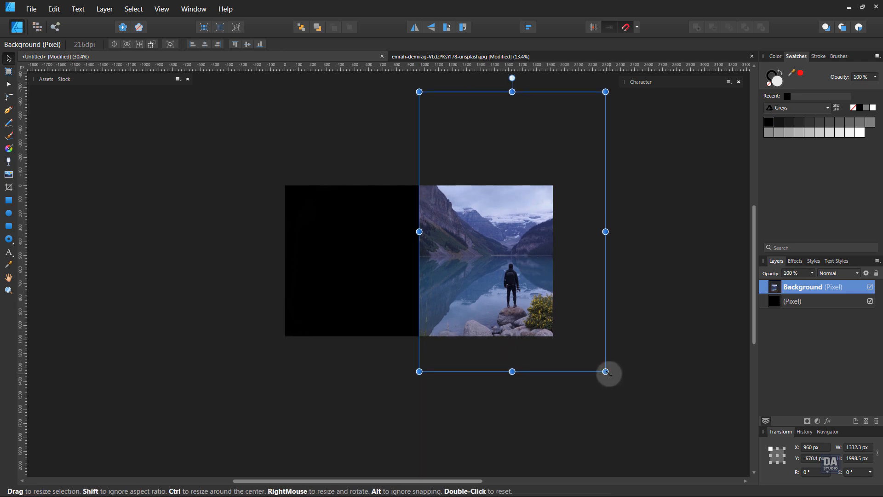
left_click_drag(605, 372, 607, 391)
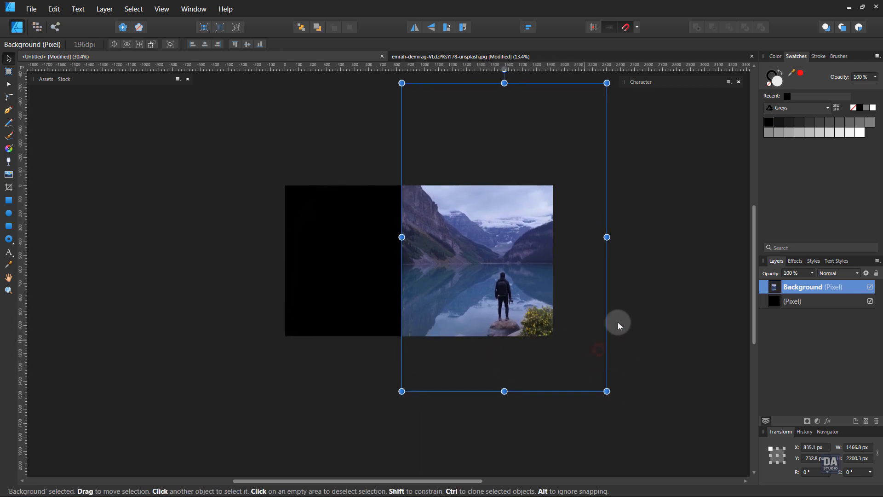
Put the photo layer beneath the black painted layer, scale it to about 1429 × 2143 px, and adjust its position beside the splatter edge.
left_click_drag(809, 318, 809, 319)
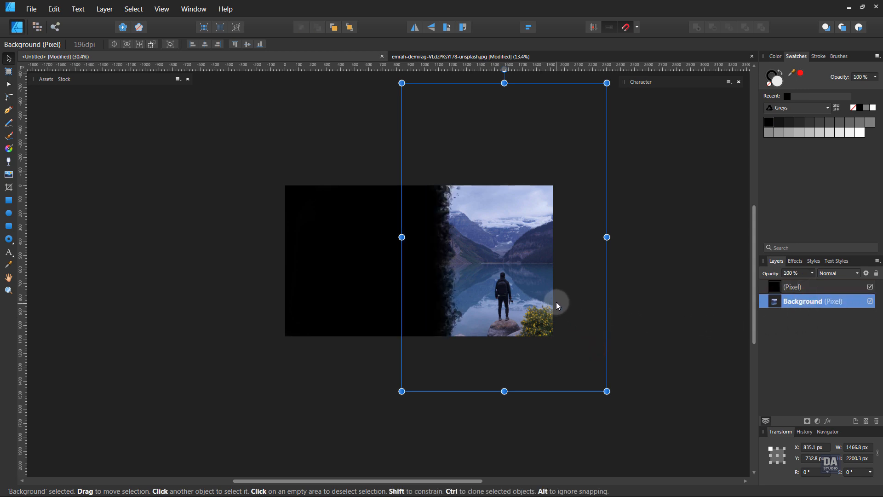
scroll(556, 302, "up", 2)
left_click_drag(522, 326, 527, 309)
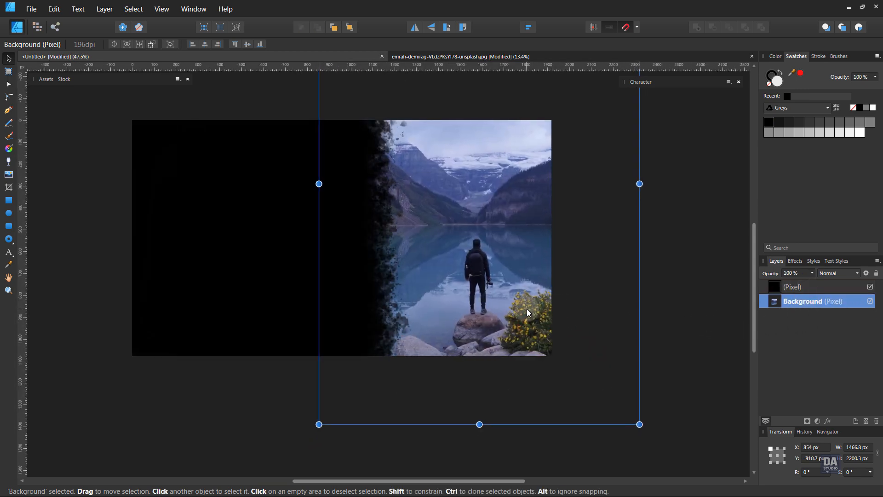
scroll(529, 344, "down", 1)
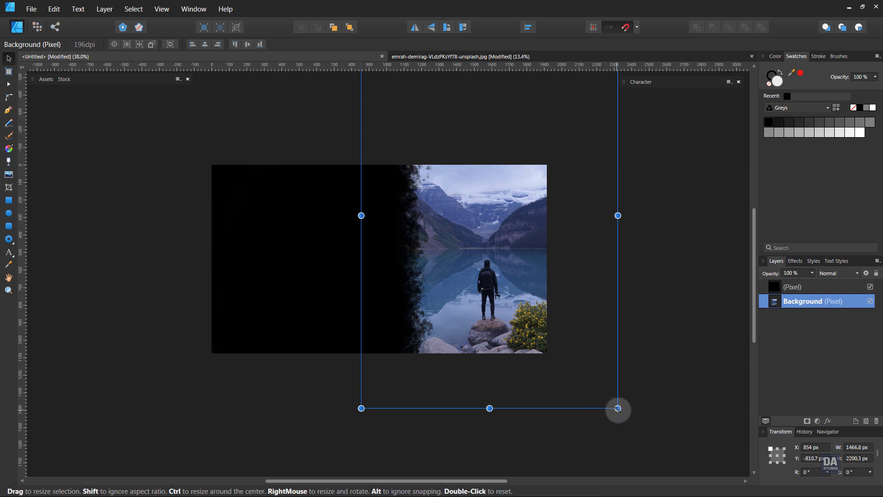
left_click_drag(617, 408, 612, 402)
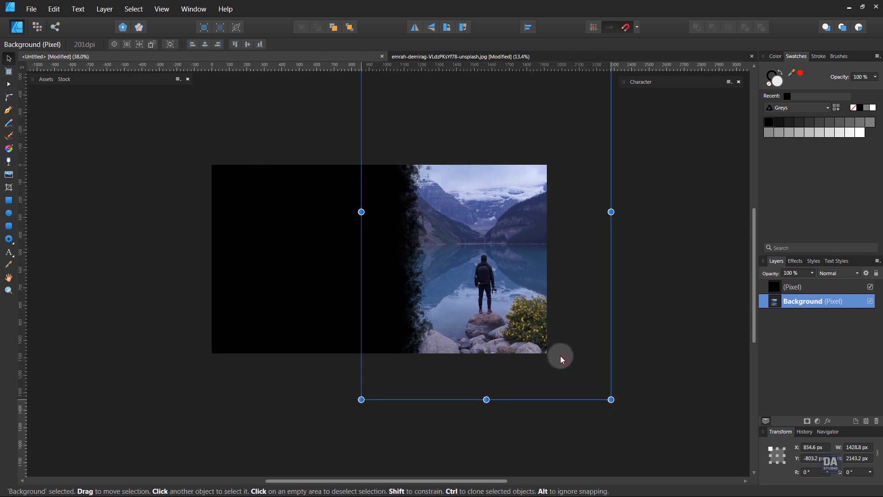
left_click(641, 340)
left_click_drag(531, 316, 541, 335)
left_click_drag(480, 317, 529, 324)
left_click_drag(443, 318, 483, 324)
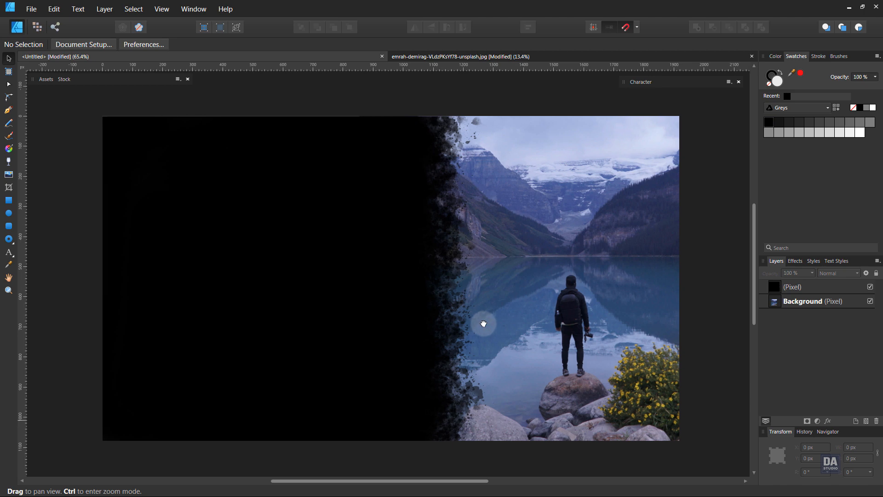
Compare the composition with the black painted layer hidden and shown.
left_click(871, 287)
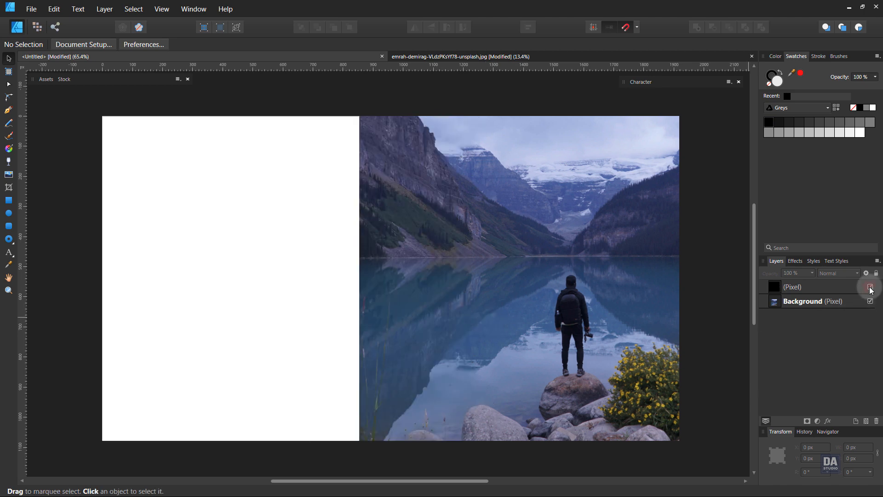
left_click(871, 287)
left_click(871, 287)
left_click(870, 287)
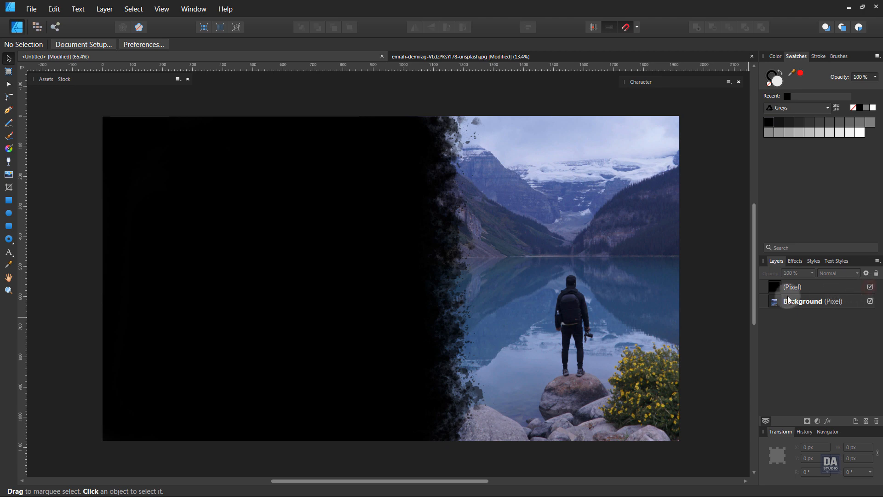
Lock the Background photo layer and clear the selection.
left_click(705, 293)
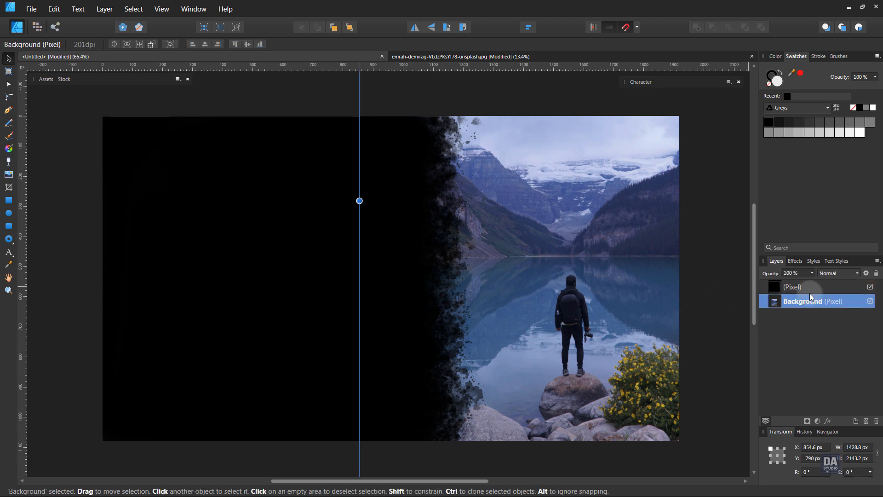
left_click(876, 274)
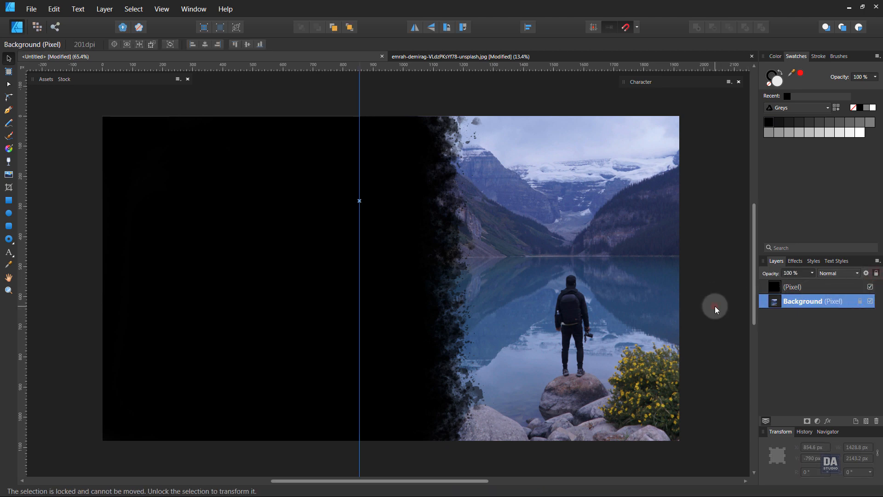
left_click(288, 440)
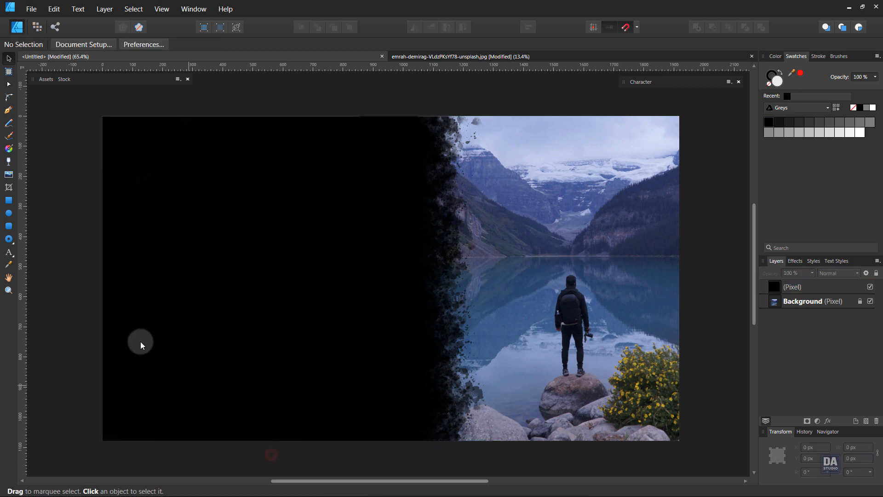
Add artistic text reading "ADVENTURE" on the black area of the page.
left_click(9, 252)
left_click(226, 289)
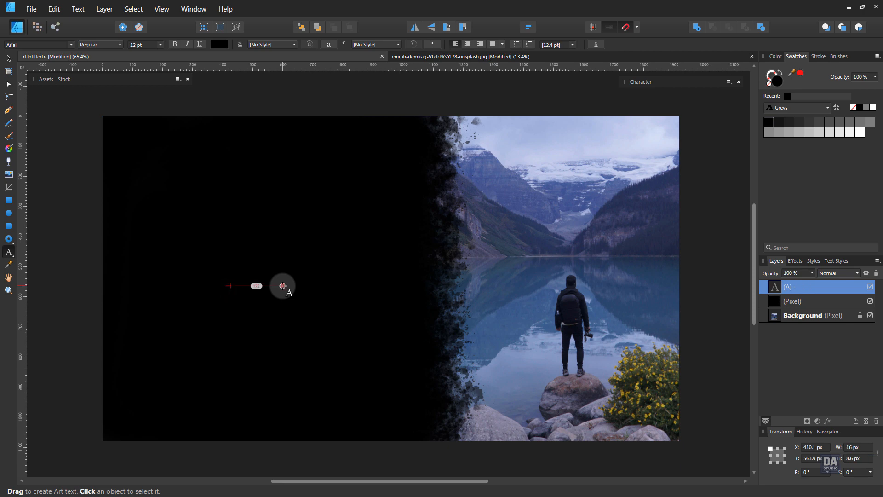
type("ADVENTURE")
key("Escape")
Fill the "ADVENTURE" text with white, enlarge it to about 727 px wide, and position it within the black area.
left_click(8, 57)
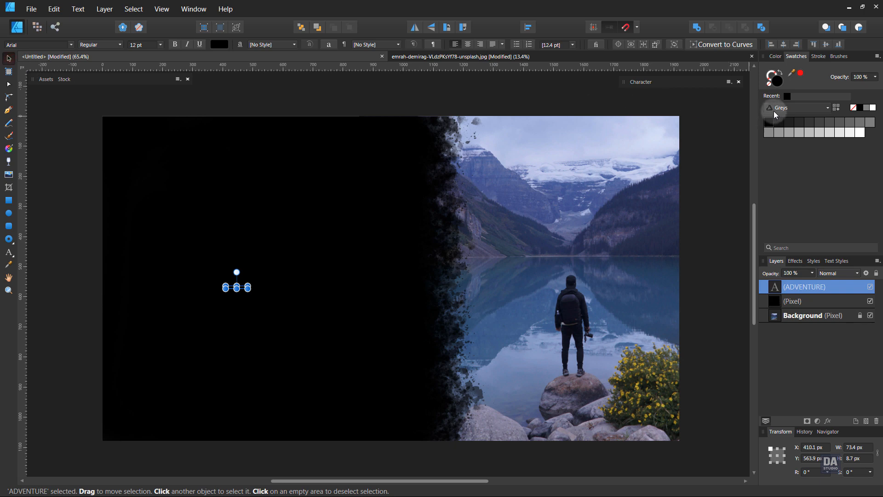
left_click(874, 109)
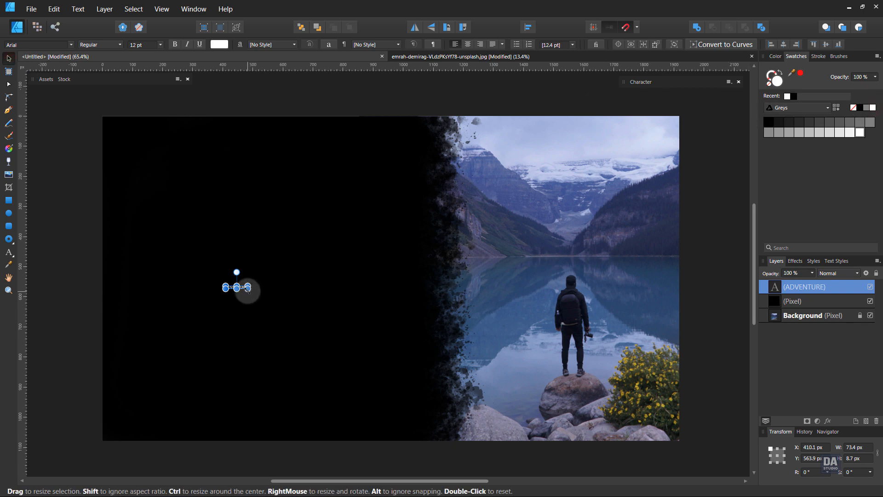
left_click_drag(247, 288, 444, 322)
left_click_drag(369, 292, 319, 247)
Set the "ADVENTURE" title in the Devastated font, enlarge it to about 787 px wide, and move it slightly higher on the black area.
left_click(49, 44)
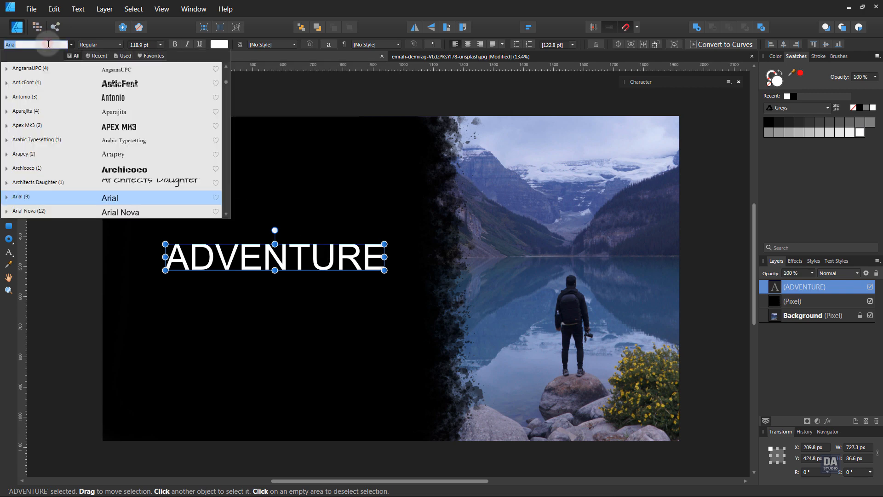
type("dev")
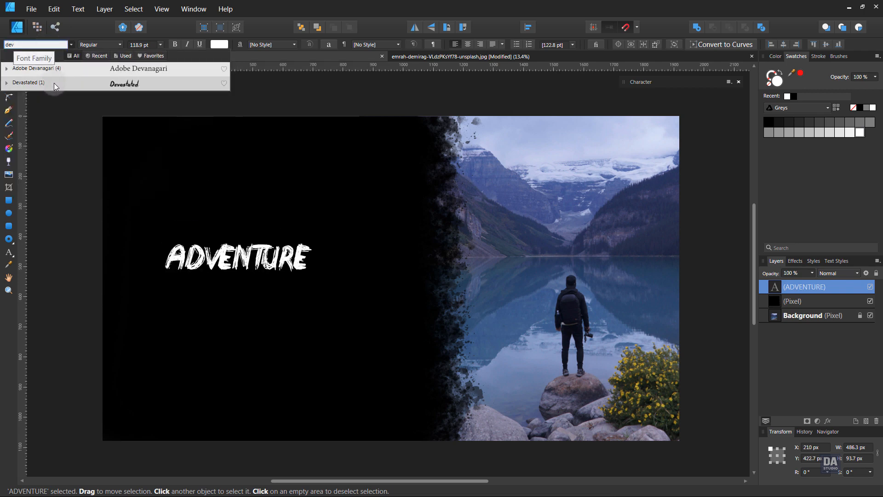
left_click(54, 83)
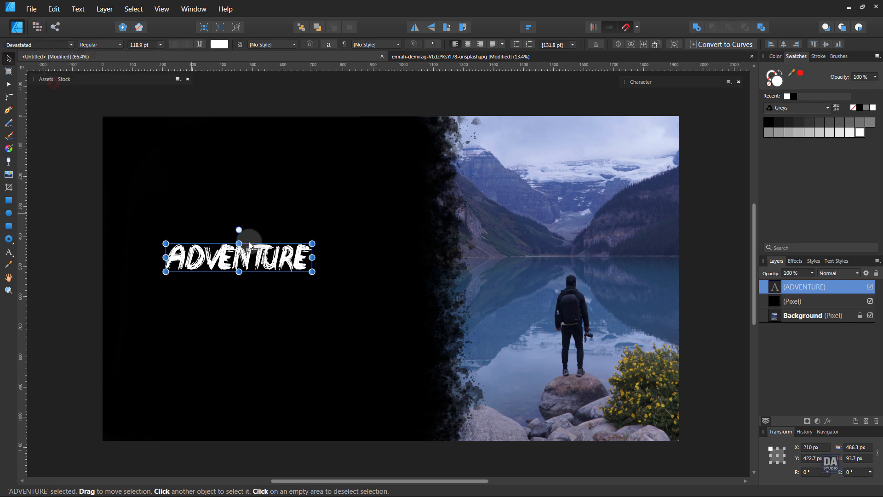
left_click_drag(312, 272, 400, 306)
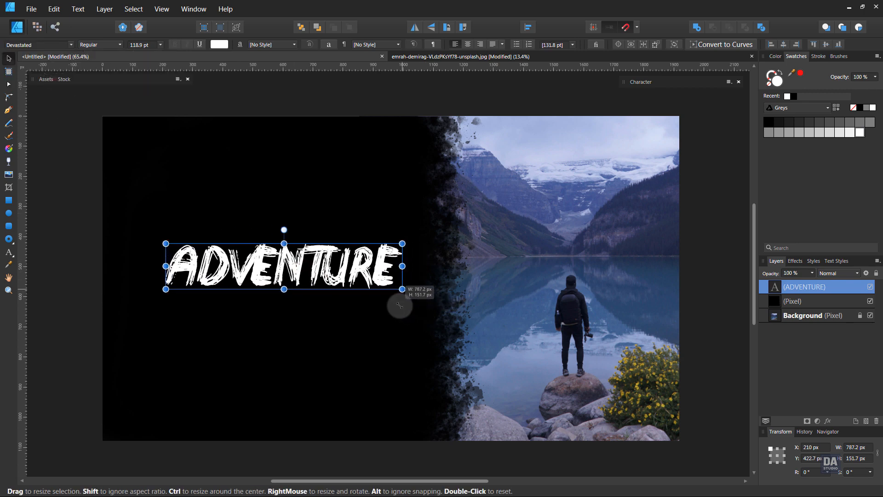
left_click_drag(365, 278, 371, 248)
left_click(89, 272)
left_click_drag(228, 307, 262, 313)
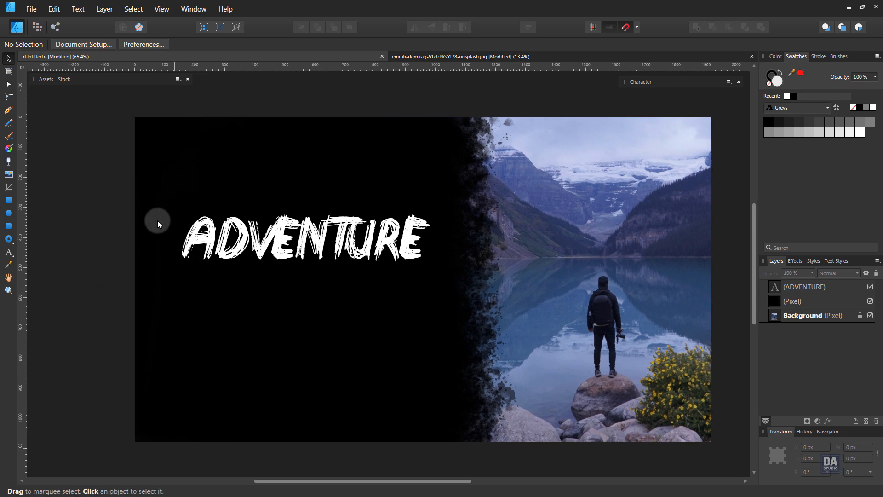
Place the white "PLACE YOUR TEXT HERE" sample text block from the assets library below the title.
left_click(46, 81)
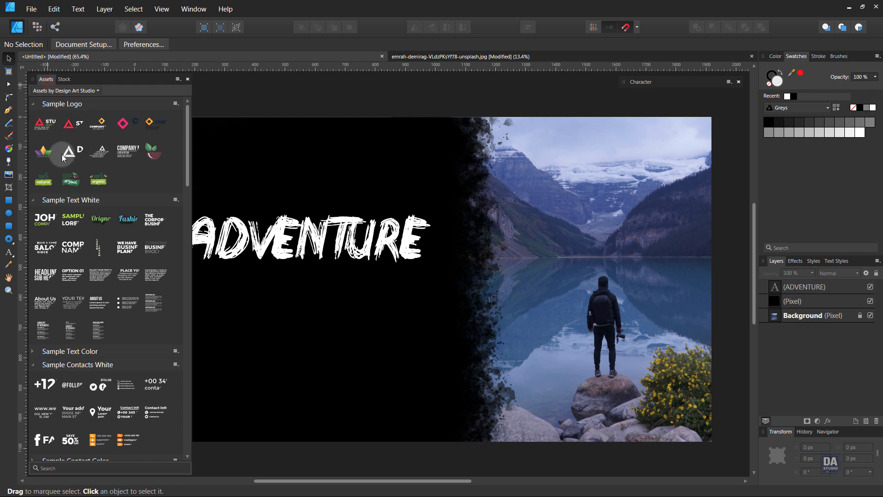
left_click_drag(128, 276, 297, 328)
double_click(119, 79)
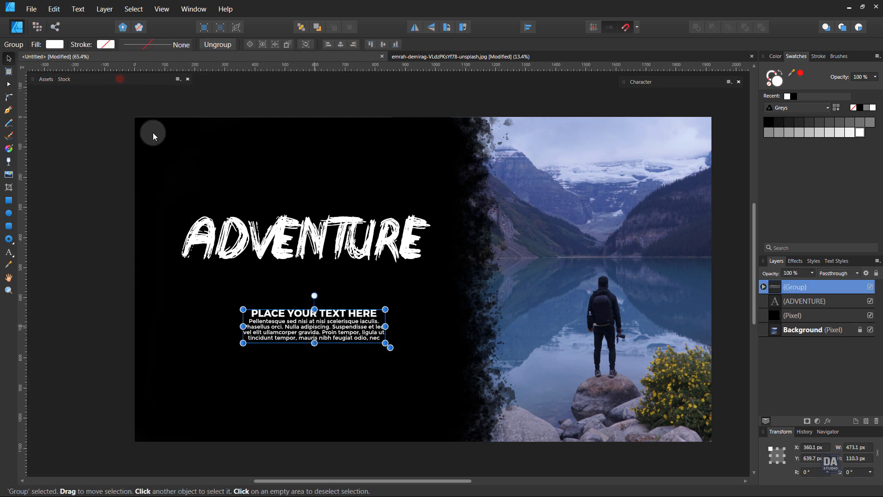
Ungroup the sample text block and delete its "PLACE YOUR TEXT HERE" heading.
right_click(786, 289)
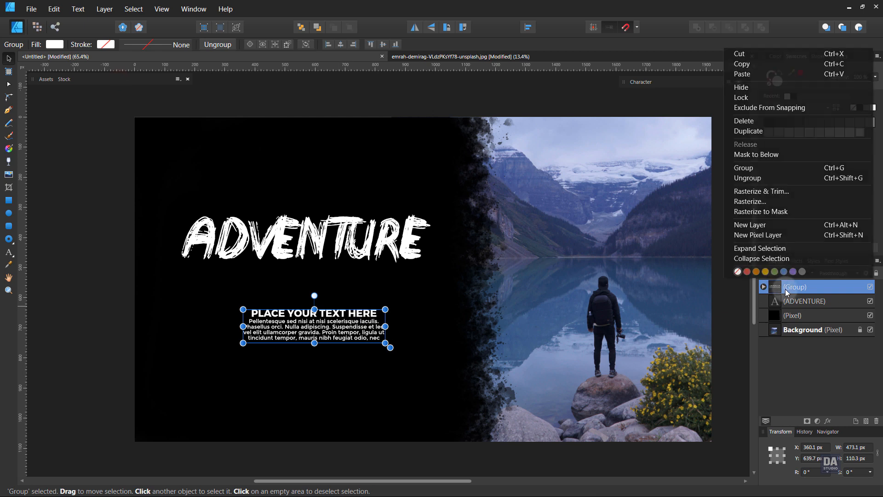
left_click(783, 178)
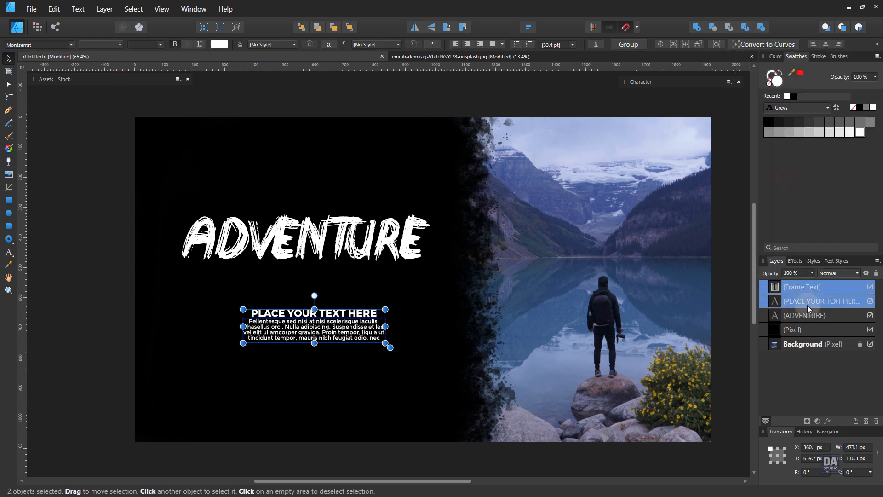
left_click(807, 302)
key("Delete")
Resize the paragraph's text frame to about 567 px wide and position it directly beneath the title.
left_click(809, 288)
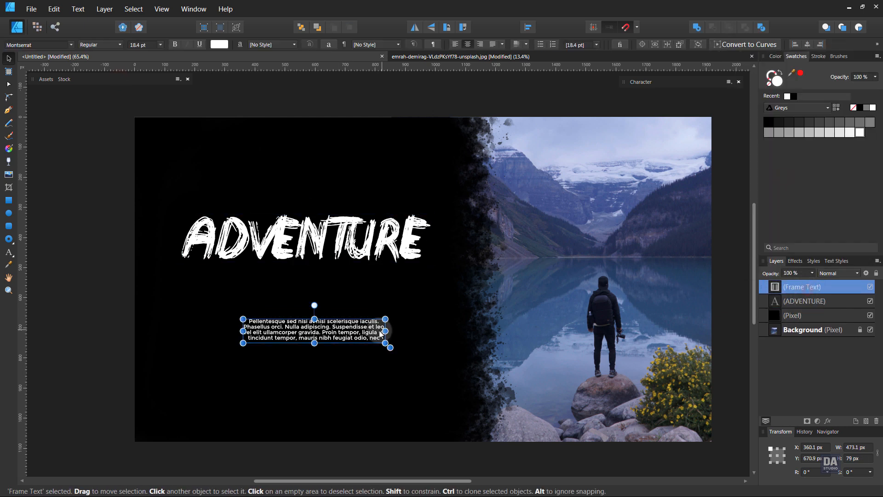
mouse_move(386, 332)
left_mouse_down()
mouse_move(414, 332)
mouse_move(396, 332)
left_mouse_up()
left_click_drag(315, 343, 328, 300)
left_click_drag(384, 300, 397, 306)
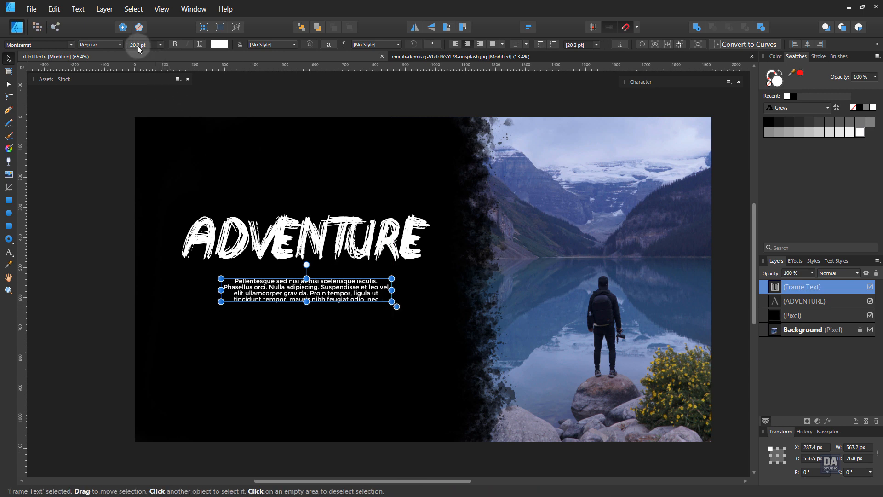
Set the paragraph's font size to 23 pt.
scroll(140, 49, "up", 1)
scroll(137, 46, "up", 1)
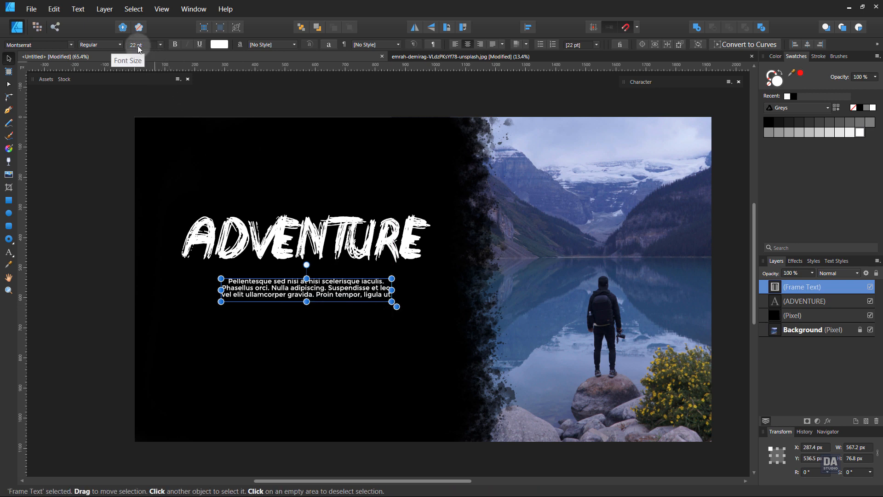
scroll(138, 45, "up", 1)
scroll(138, 46, "up", 1)
scroll(138, 46, "down", 1)
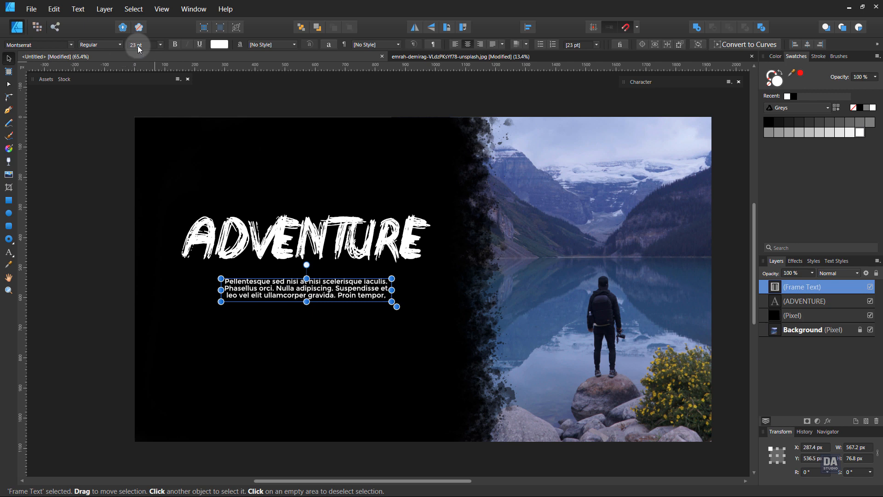
Set the paragraph's leading to 25 pt and widen its text frame to about 595 px.
left_click(640, 82)
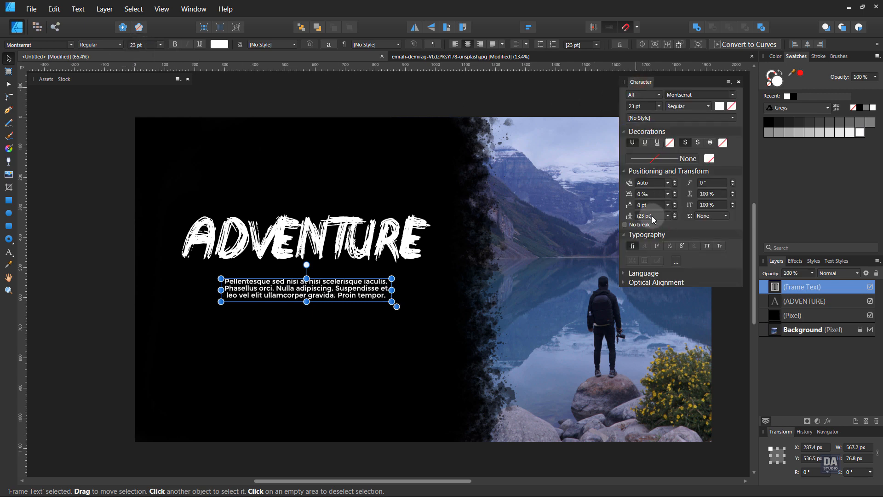
scroll(652, 216, "up", 1)
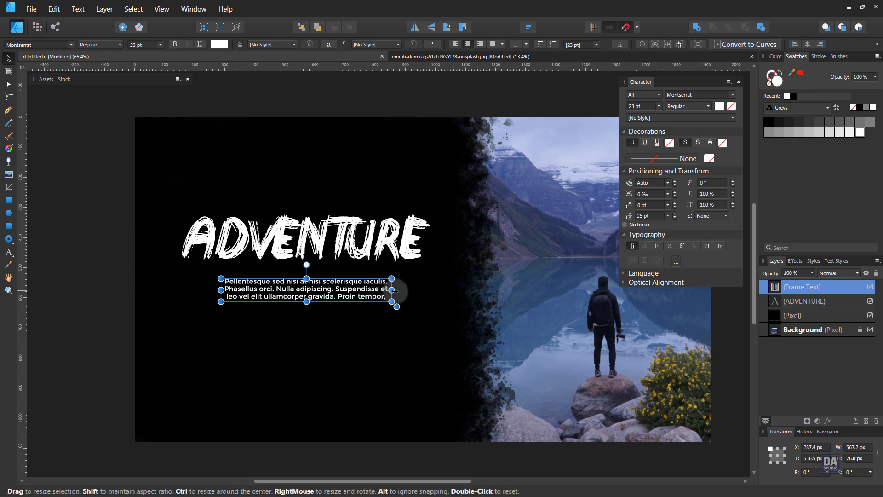
left_click_drag(399, 291, 401, 291)
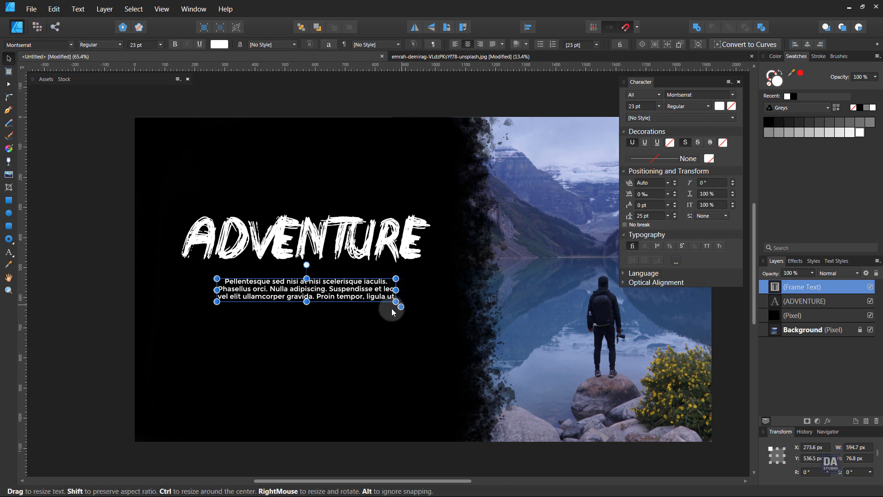
left_click(79, 305)
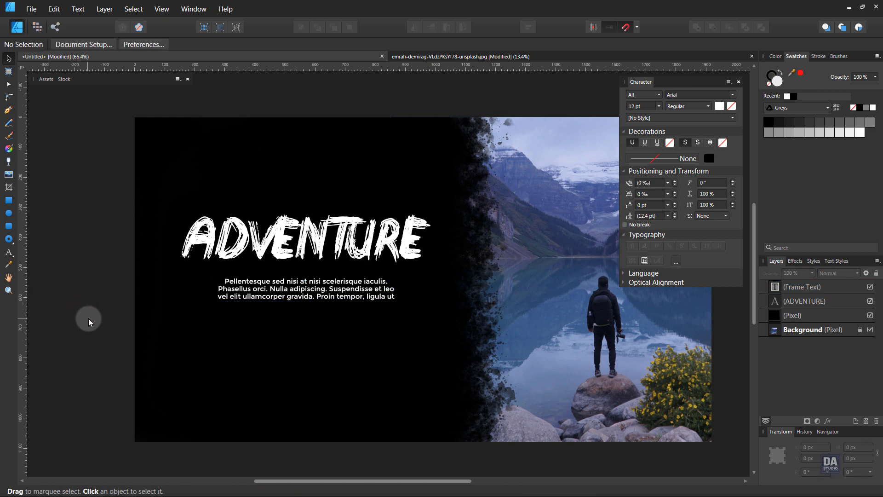
Move the title and paragraph together slightly lower on the black area and collapse the Character settings.
left_click_drag(245, 331, 238, 332)
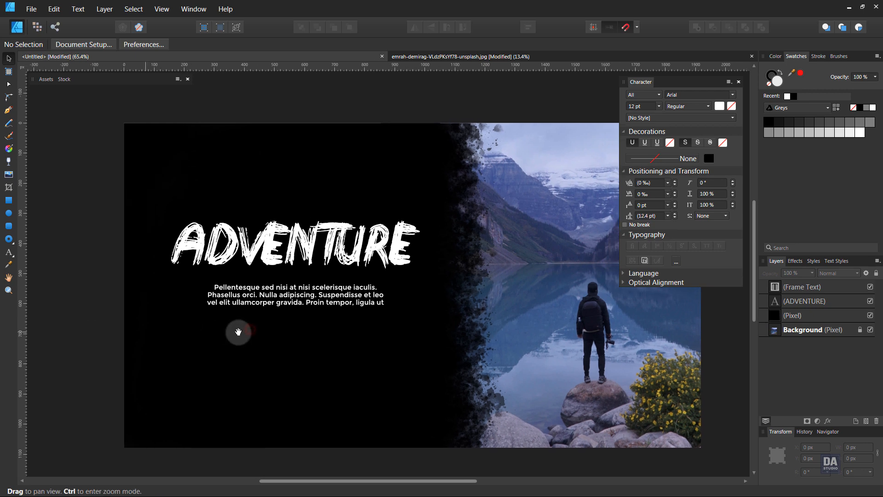
left_click(246, 304)
left_click(290, 252, "shift")
left_click_drag(303, 252, 302, 258)
left_click(108, 320)
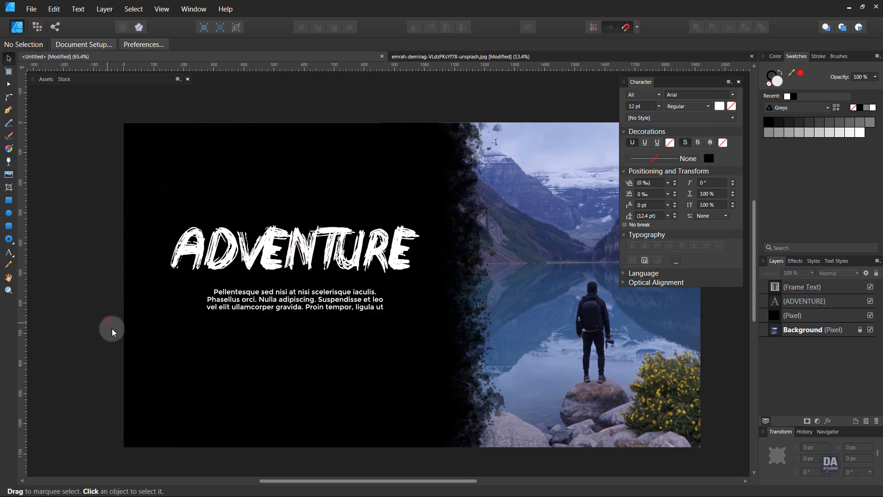
left_click_drag(282, 354, 262, 351)
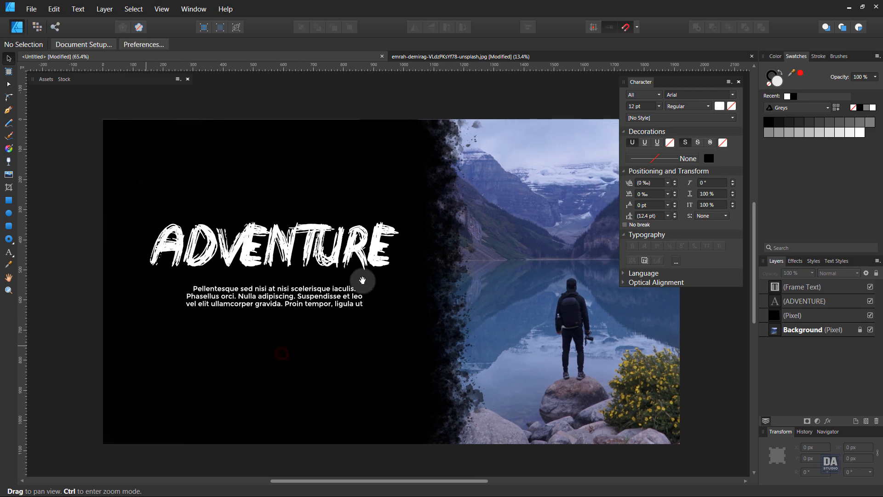
double_click(643, 83)
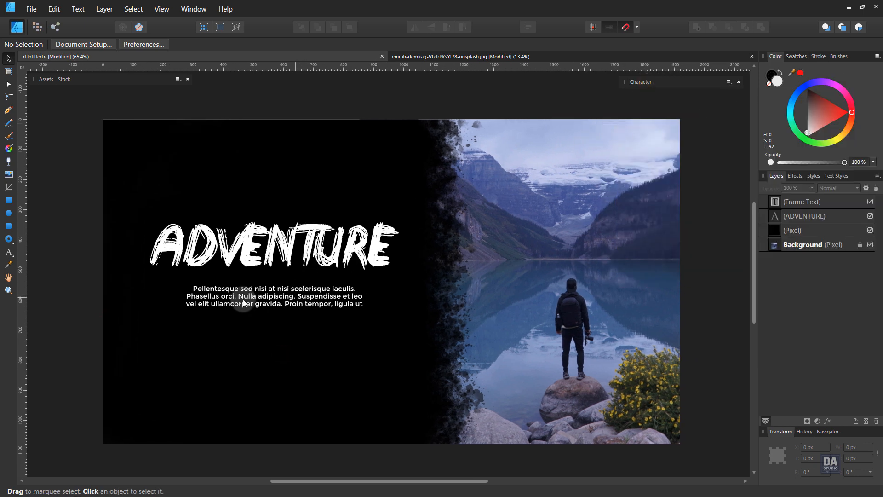
left_click(52, 221)
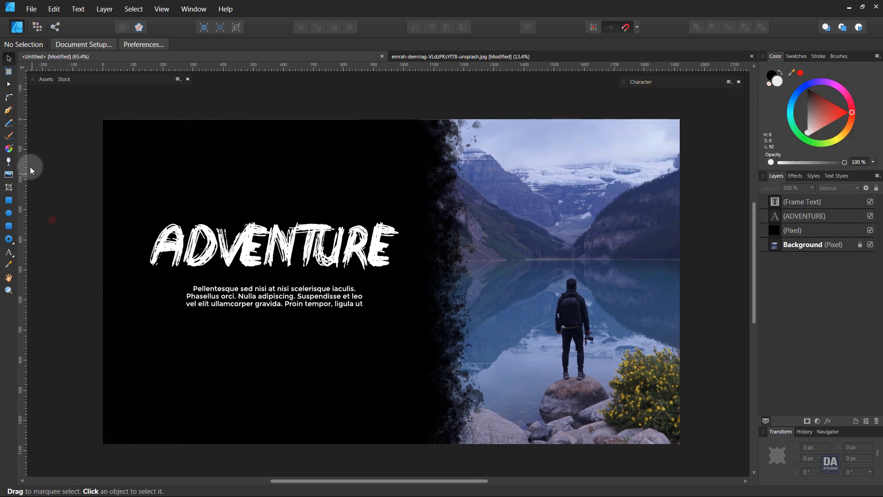
Paint an off-white horizontal stroke about 420 px long below the paragraph with the 128 px Dry Media brush.
left_click(11, 138)
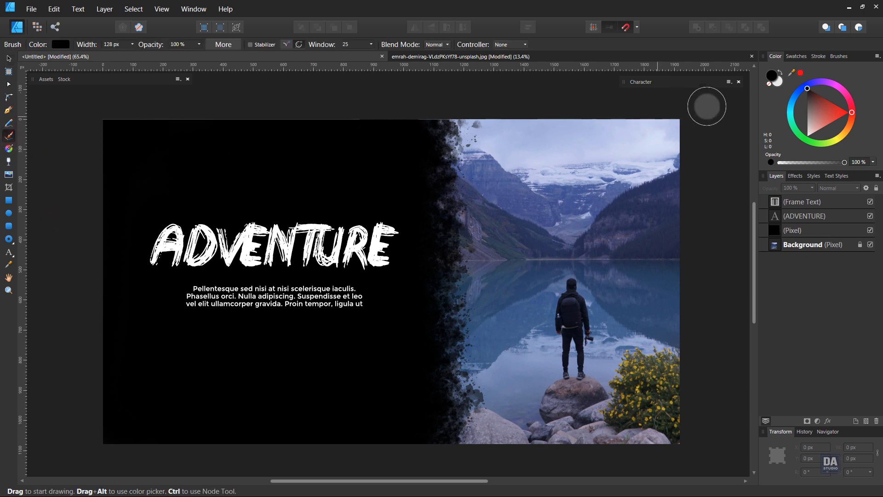
left_click(846, 58)
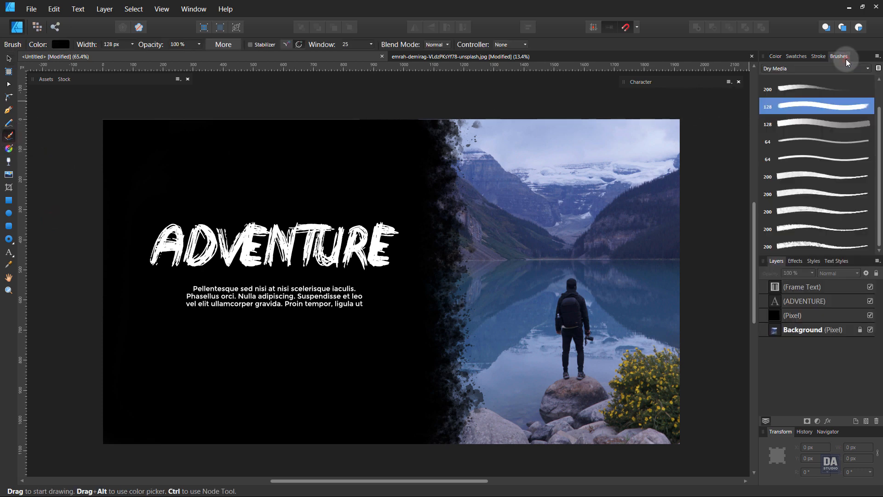
left_click(821, 69)
left_click(803, 90)
key("x")
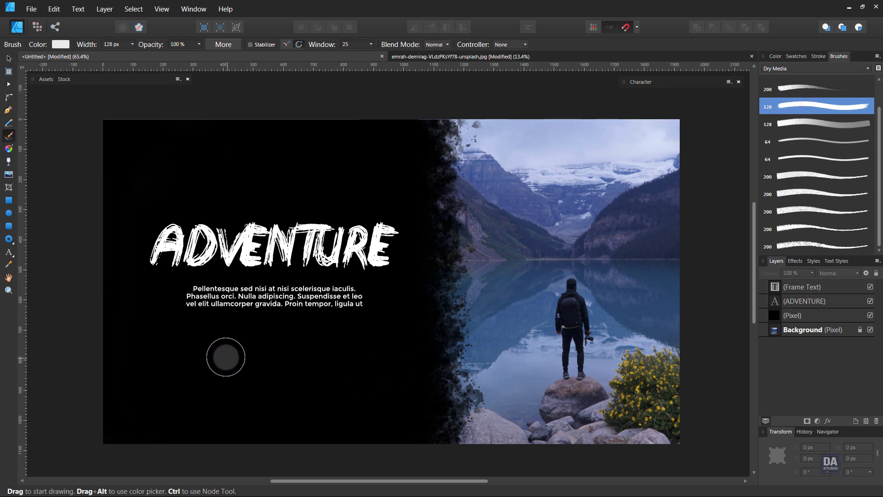
left_click_drag(225, 357, 358, 358)
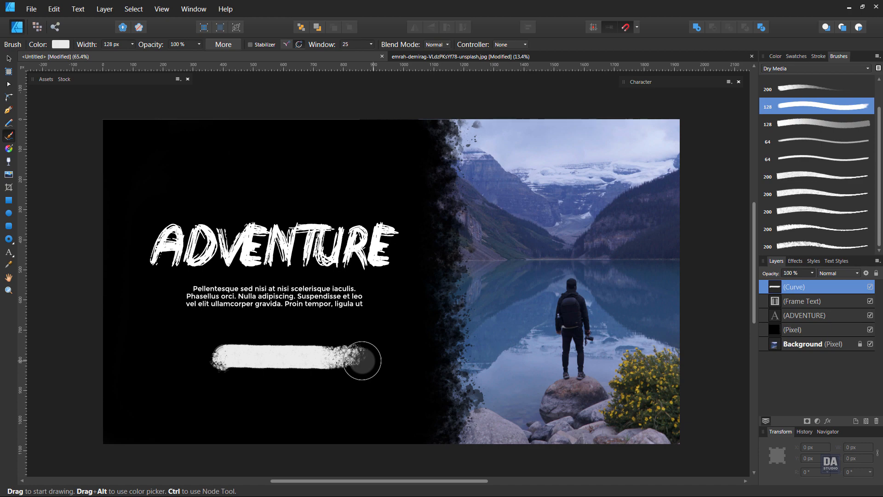
Adjust the brush stroke's length and center it beneath the paragraph.
left_click(8, 58)
scroll(276, 356, "up", 4)
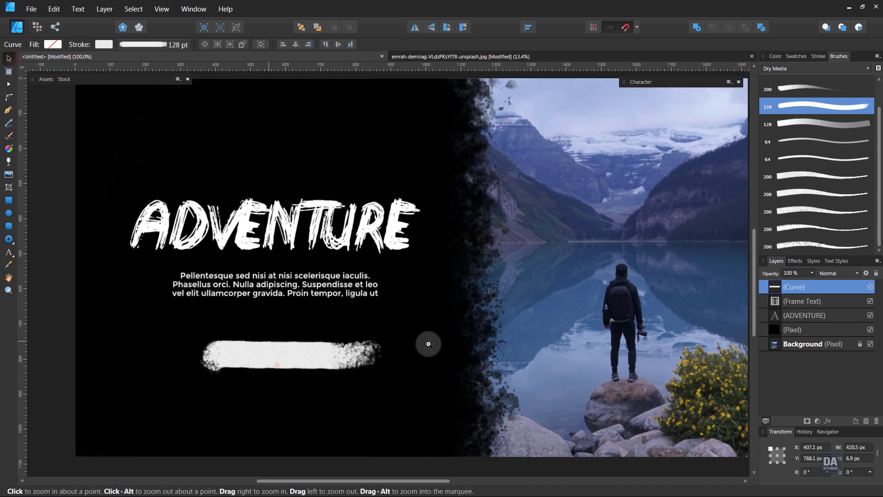
left_click_drag(380, 348, 379, 333)
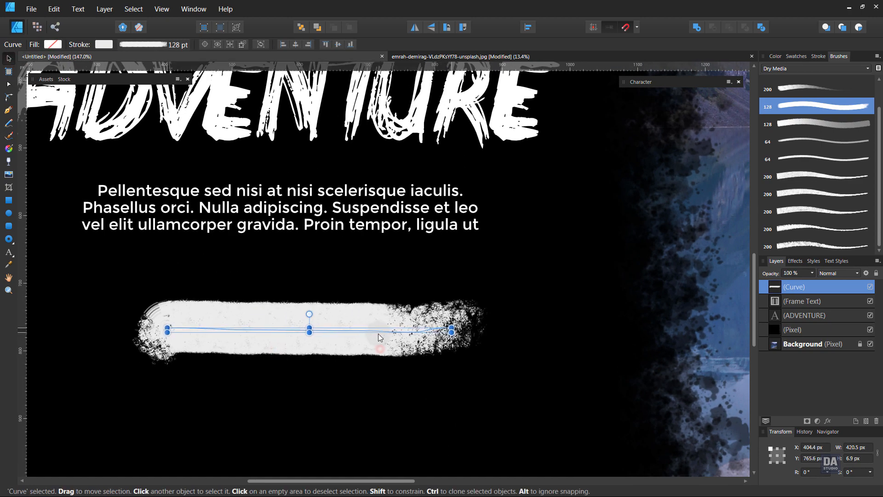
mouse_move(454, 328)
left_mouse_down()
mouse_move(472, 343)
mouse_move(451, 330)
mouse_move(472, 330)
left_mouse_up()
key("ctrl+1")
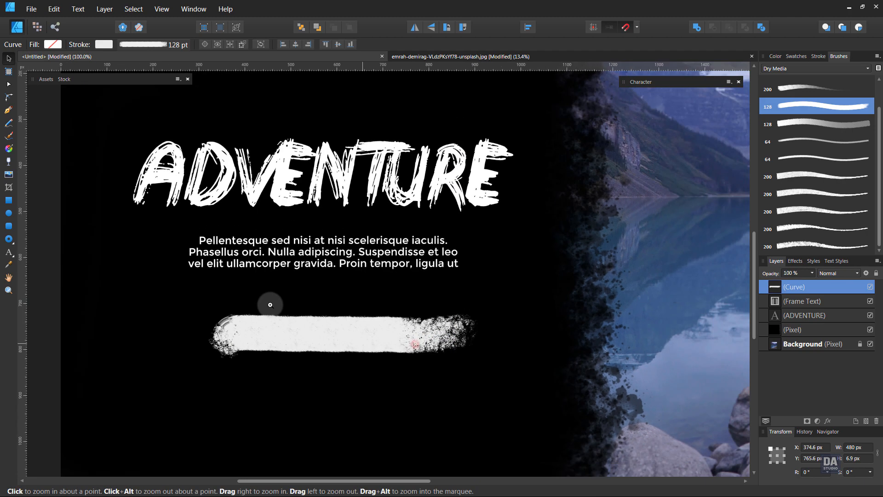
left_click_drag(364, 361, 358, 369)
mouse_move(381, 370)
left_mouse_down()
mouse_move(308, 335)
mouse_move(420, 369)
mouse_move(436, 351)
mouse_move(365, 364)
mouse_move(328, 352)
left_mouse_up()
left_click(92, 390)
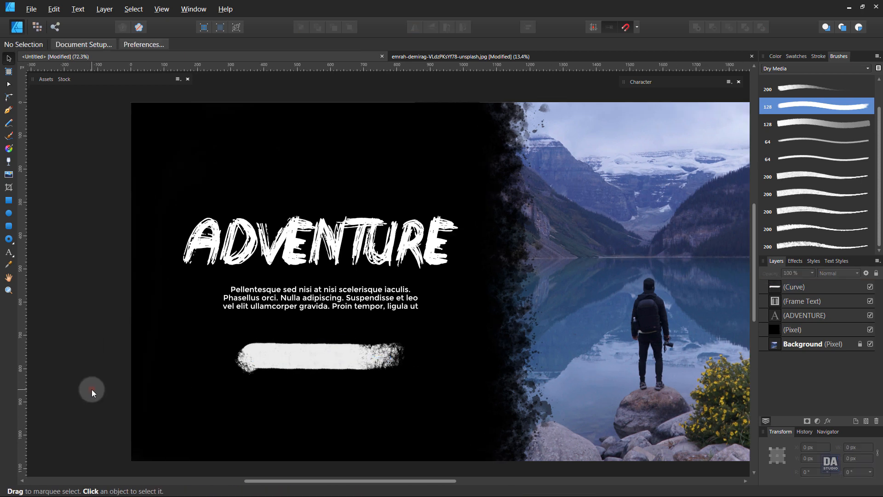
Add black artistic text reading "EXPLORE NOW" on the brush stroke and enlarge it to about 232 px wide.
left_click(9, 252)
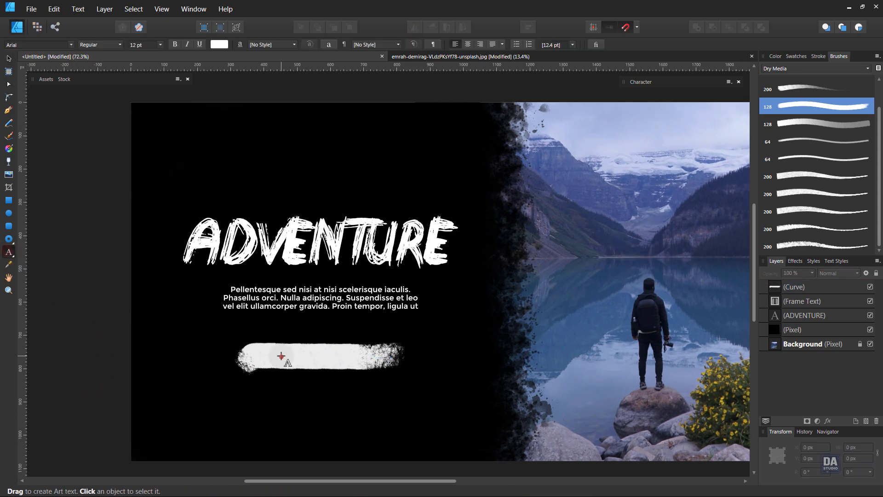
left_click(281, 355)
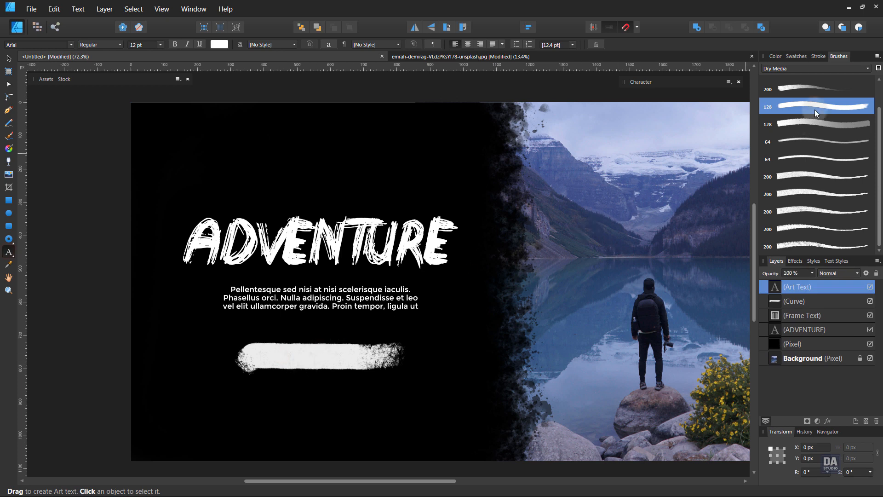
left_click(775, 56)
left_click(808, 87)
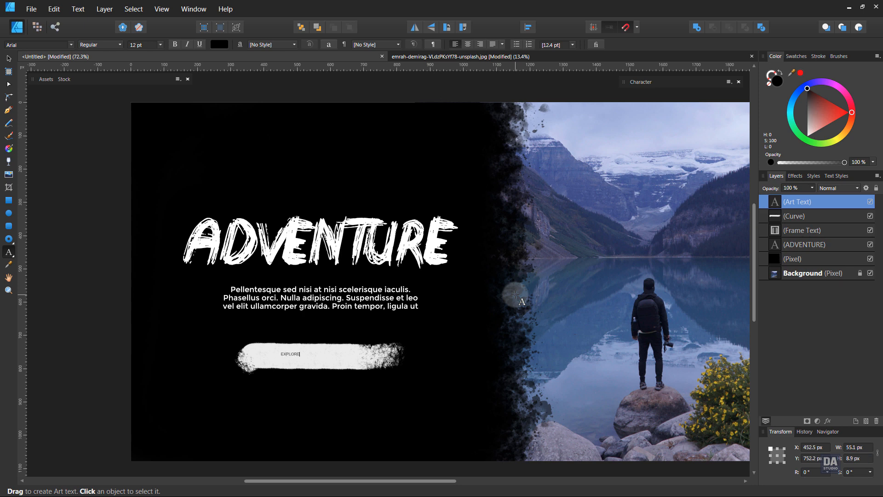
key("Escape")
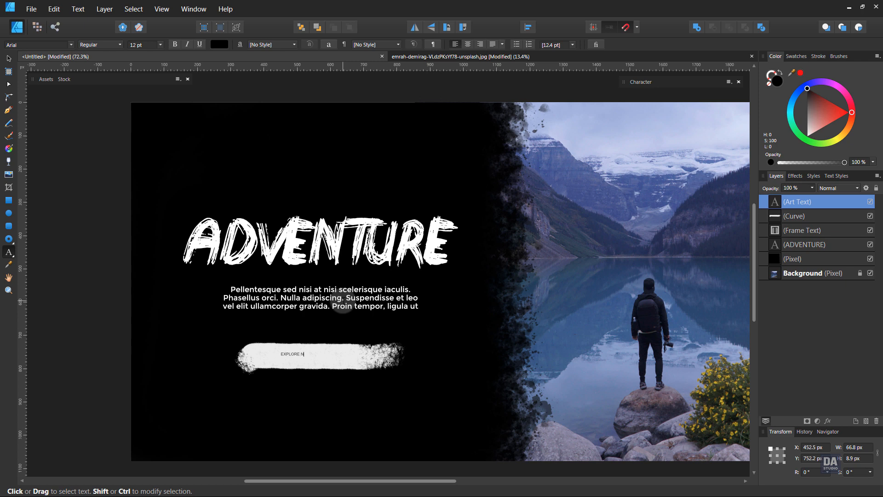
left_click(8, 58)
left_click_drag(312, 356, 334, 359)
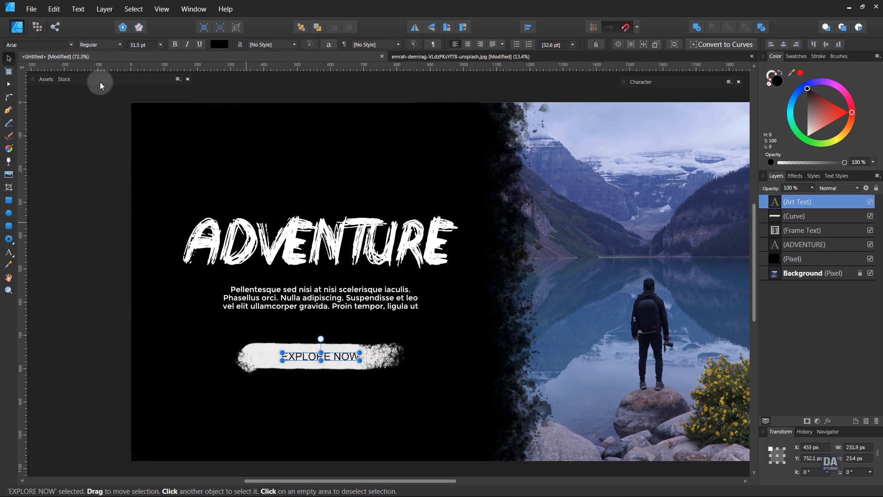
Set the "EXPLORE NOW" text to bold and enlarge it slightly on its brush stroke.
left_click(89, 45)
left_click(90, 118)
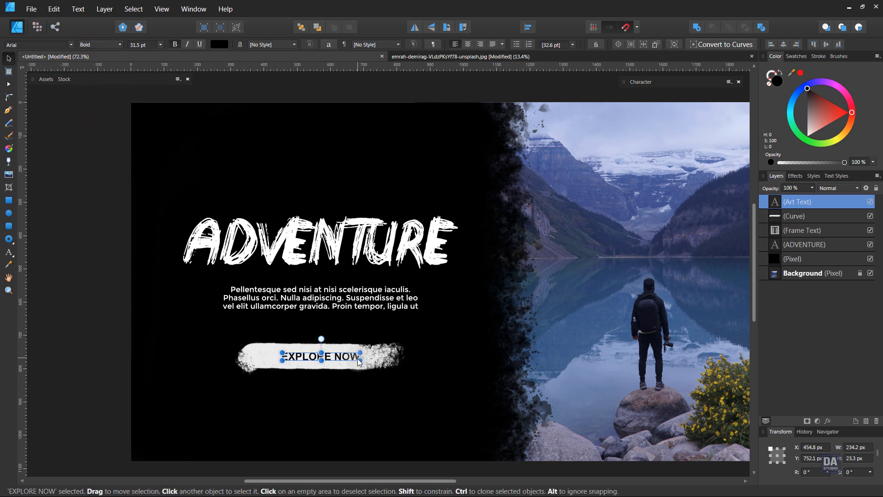
left_click_drag(361, 360, 371, 362)
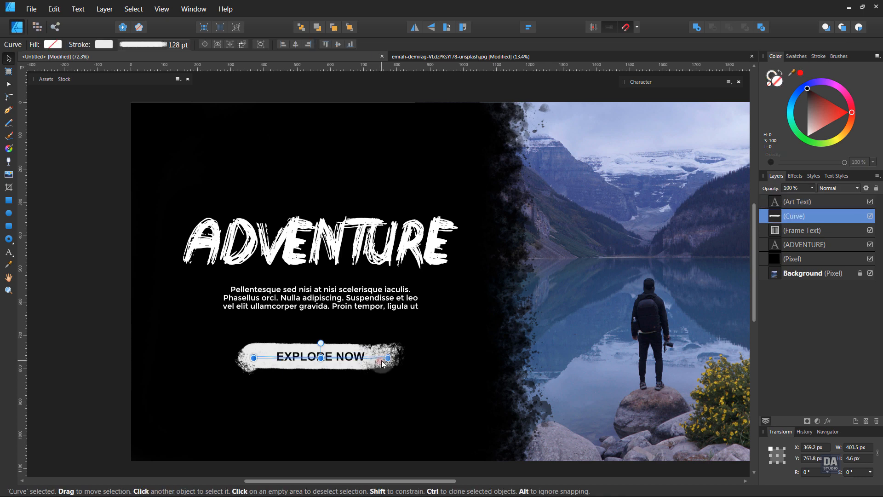
left_click(95, 365)
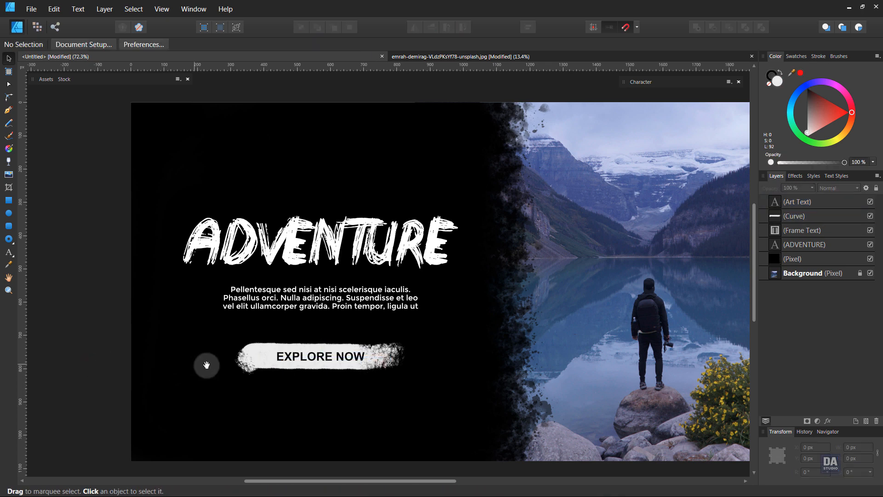
left_click_drag(281, 369, 271, 370)
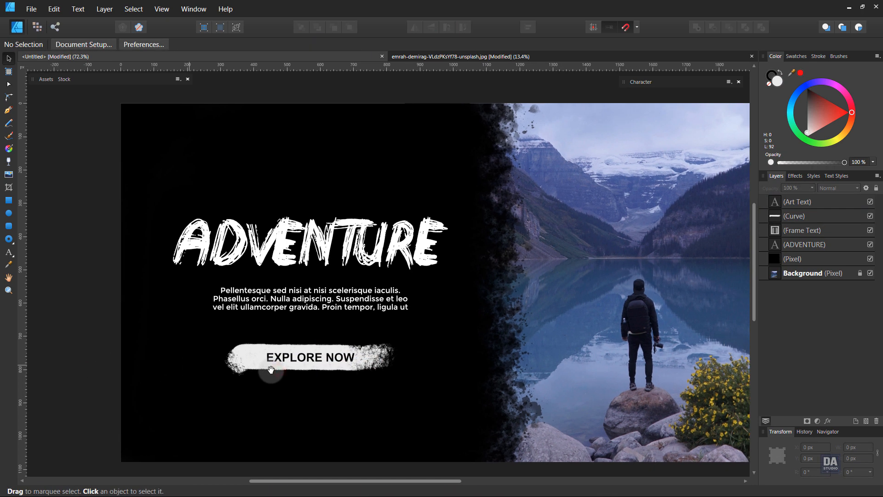
left_click(259, 362)
mouse_move(244, 358)
left_mouse_down()
mouse_move(249, 377)
mouse_move(259, 369)
mouse_move(234, 384)
left_mouse_up()
left_click(94, 353)
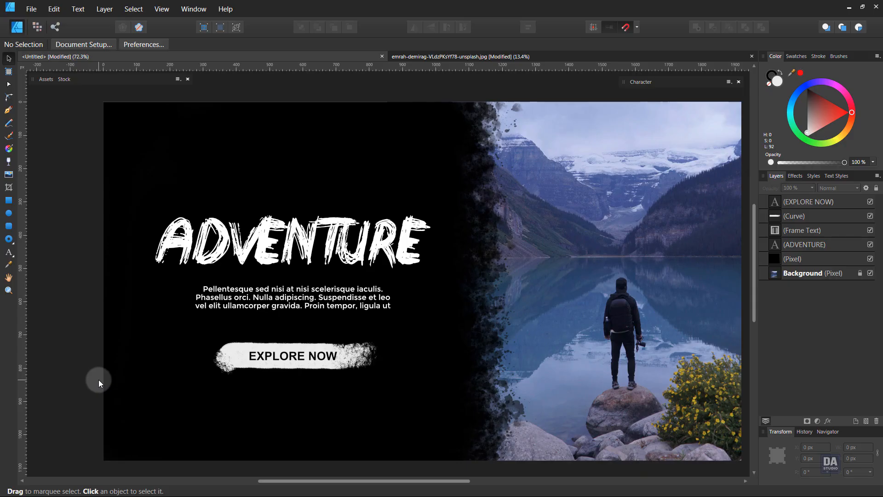
left_click_drag(118, 389, 105, 389)
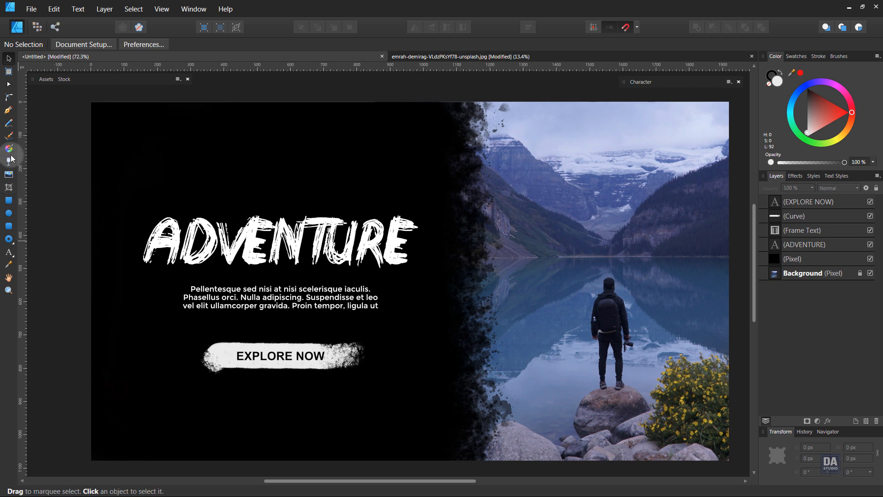
Paint an off-white horizontal stroke about 200 px long above the title using the 200 px Dry Media brush reduced to 75.4 px.
left_click(9, 136)
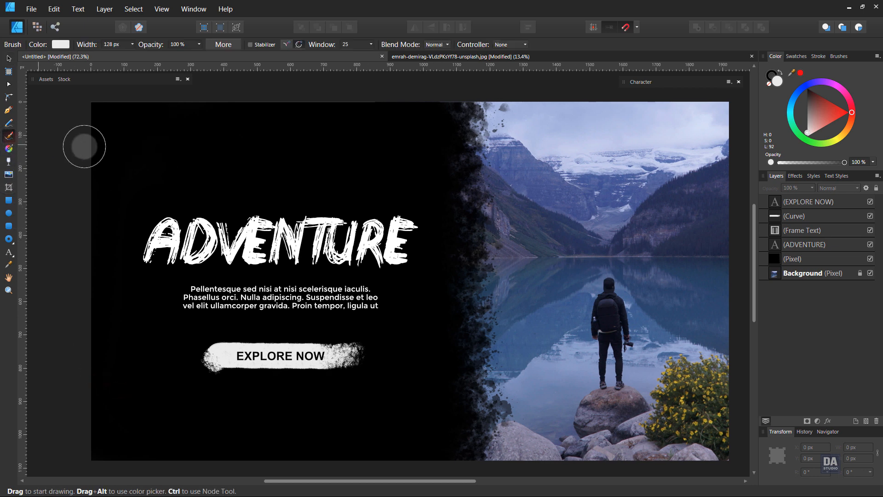
left_click(838, 56)
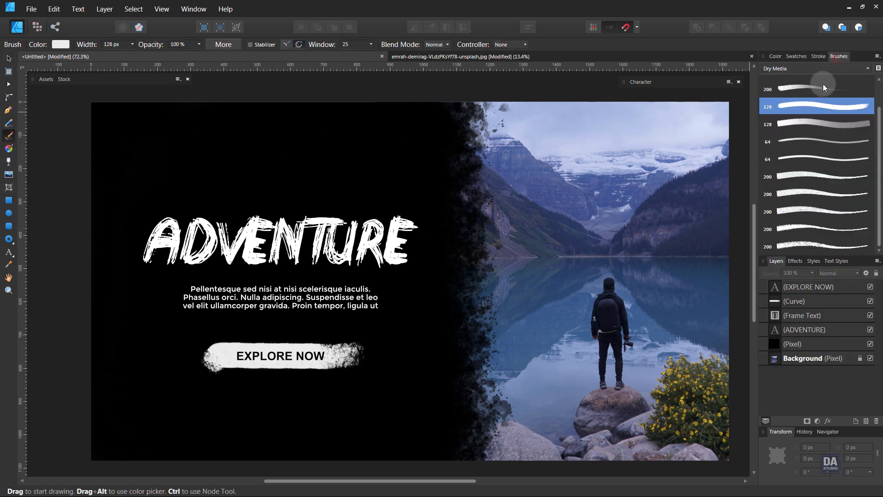
left_click(822, 88)
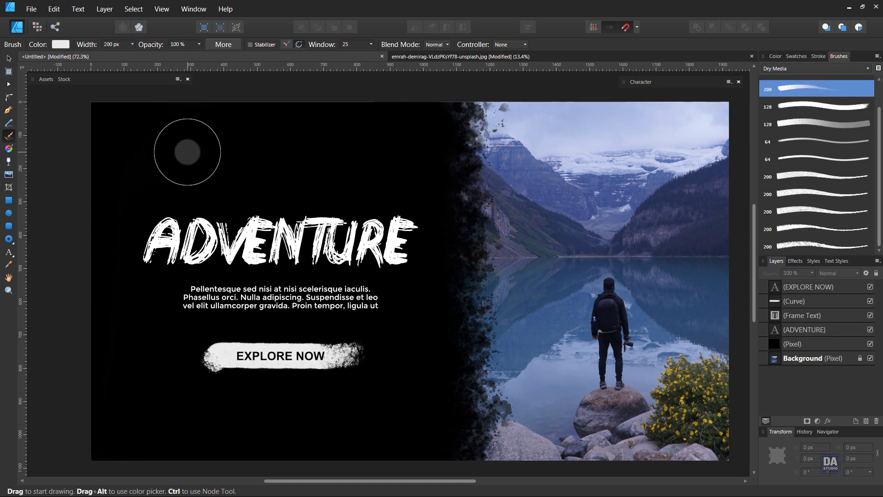
key("bracketleft")
key("bracketleft")
key("bracketleft")
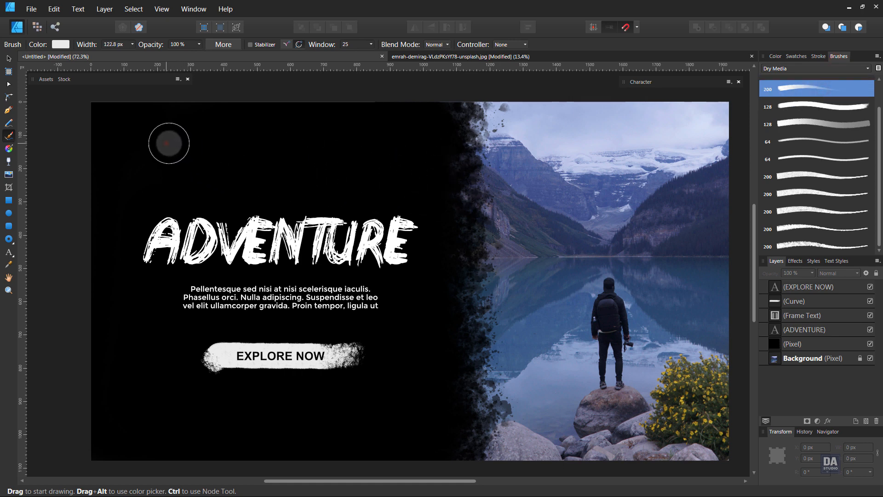
mouse_move(169, 143)
left_mouse_down()
mouse_move(235, 143)
mouse_move(249, 170)
left_mouse_up()
key("ctrl+z")
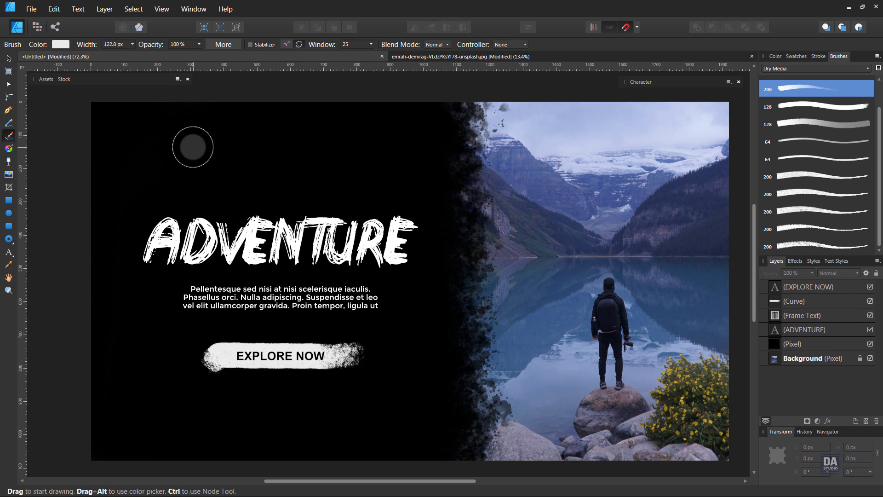
key("bracketleft")
key("bracketleft")
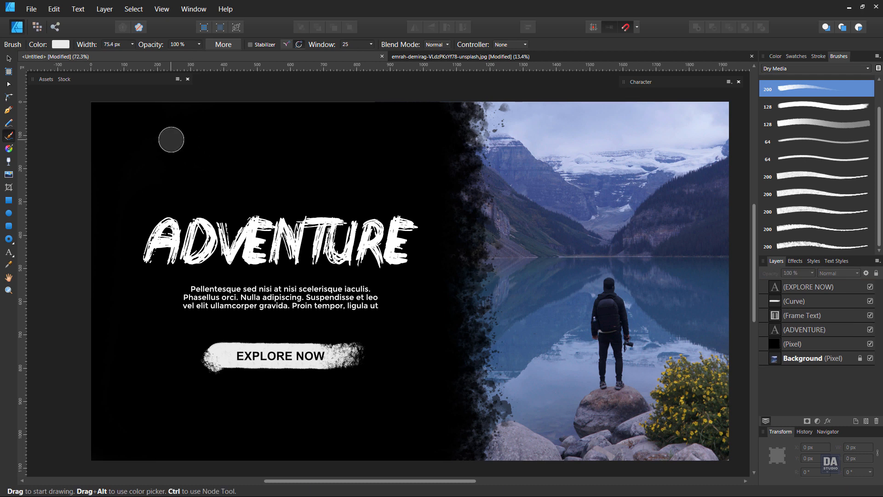
left_click_drag(171, 140, 244, 144)
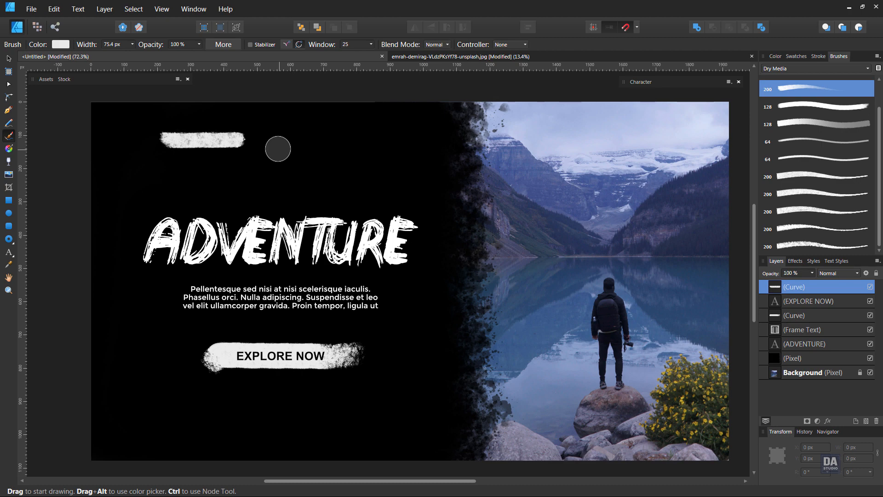
Shorten the new brush stroke to about 176 px and move it closer to the banner's upper-left corner.
left_click(9, 59)
key("ctrl+space")
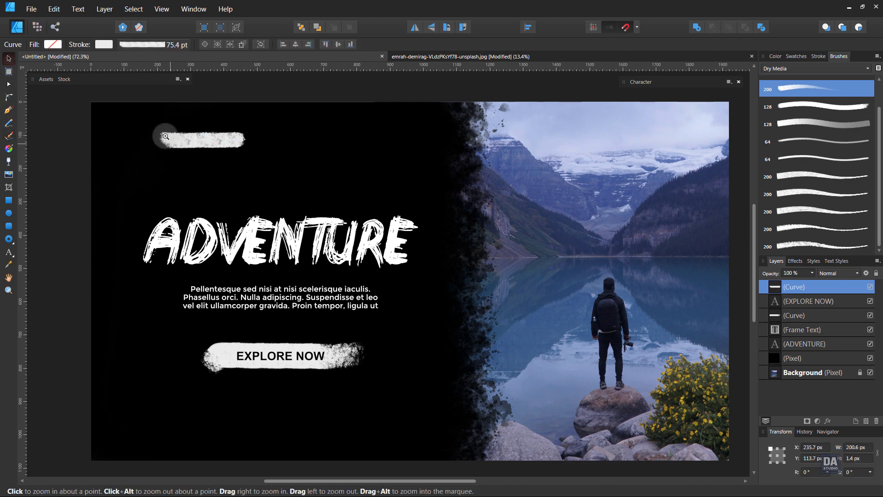
mouse_move(168, 136)
left_mouse_down()
mouse_move(327, 154)
mouse_move(298, 150)
left_mouse_up()
key("space")
mouse_move(254, 172)
left_mouse_down()
mouse_move(324, 189)
mouse_move(320, 173)
mouse_move(300, 163)
mouse_move(319, 171)
mouse_move(292, 146)
left_mouse_up()
key("ctrl+space")
left_click(320, 171)
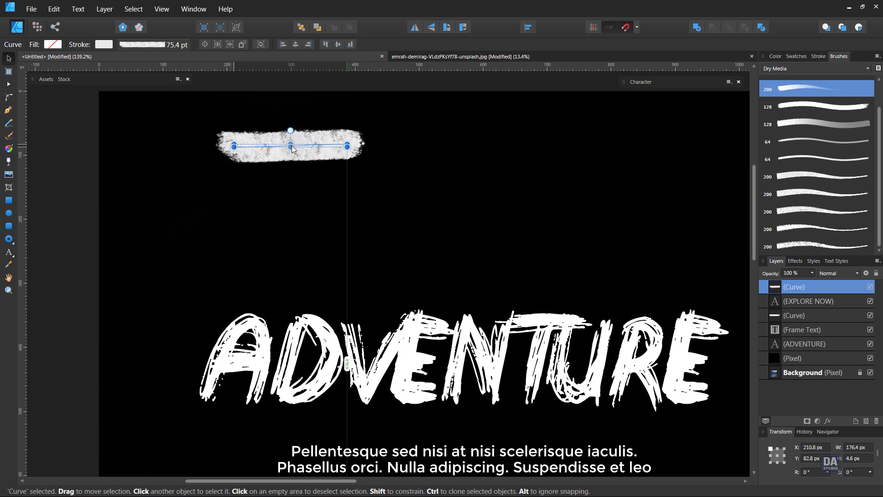
left_click(52, 238)
Add black artistic text reading "HOME" centered on the small brush stroke, enlarged to about 30.8 pt.
left_click(9, 252)
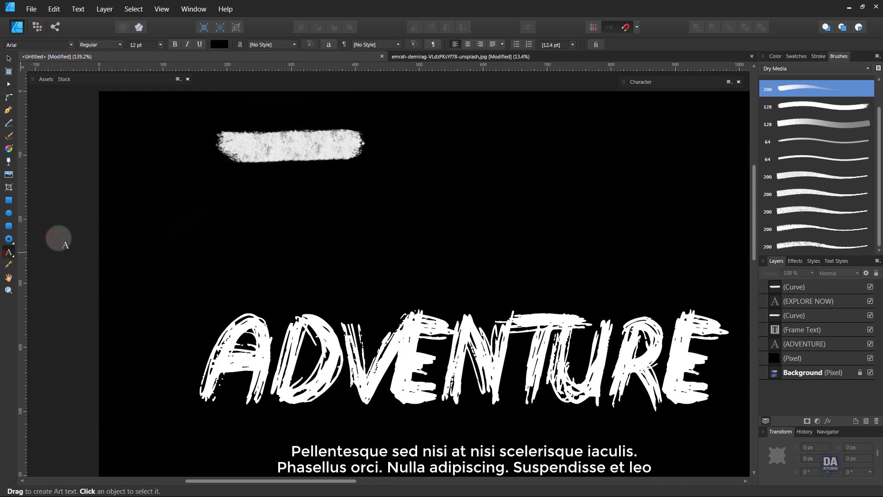
left_click(241, 145)
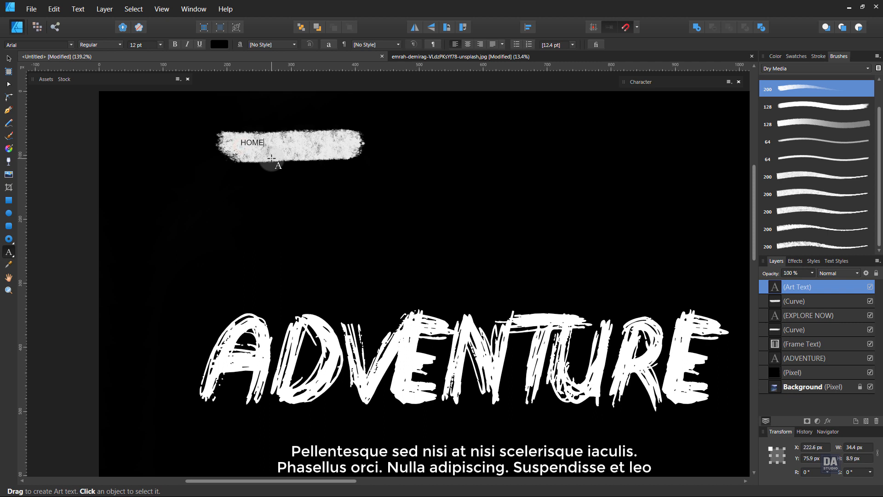
key("Escape")
left_click(8, 58)
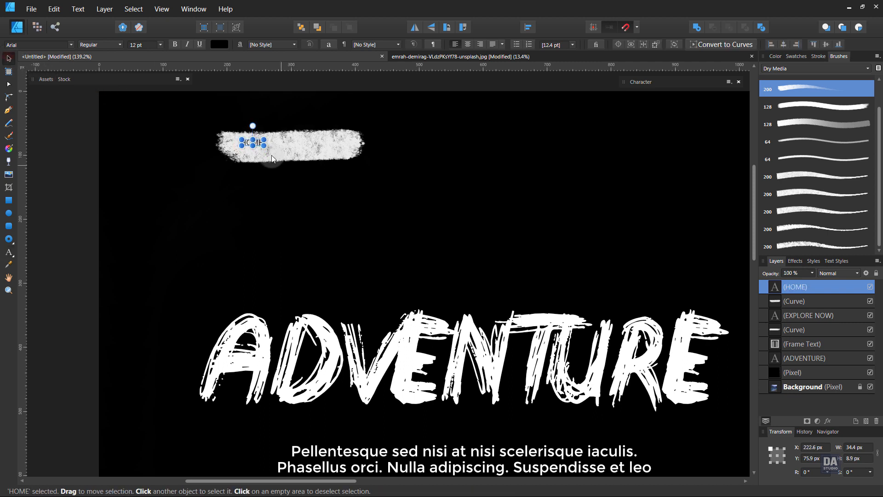
mouse_move(264, 146)
left_mouse_down()
mouse_move(299, 158)
mouse_move(301, 149)
left_mouse_up()
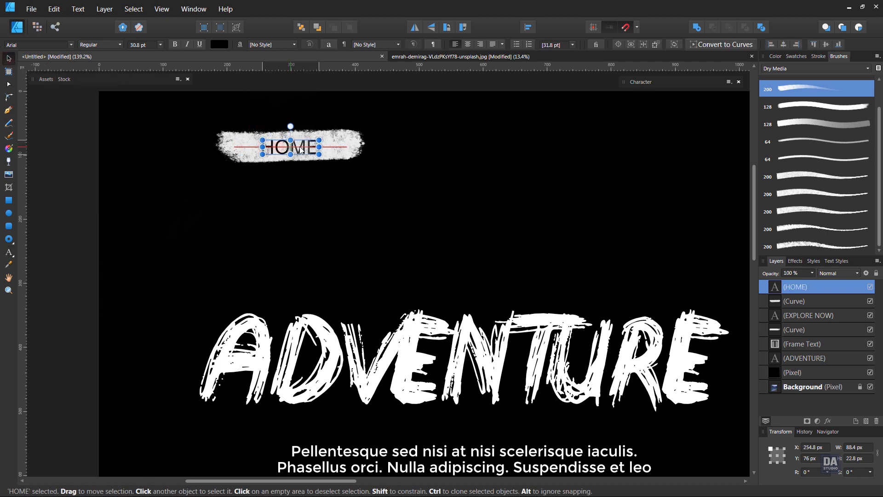
Set the "HOME" text's font weight to Black and re-center it on its brush stroke.
left_click(100, 44)
left_click(110, 141)
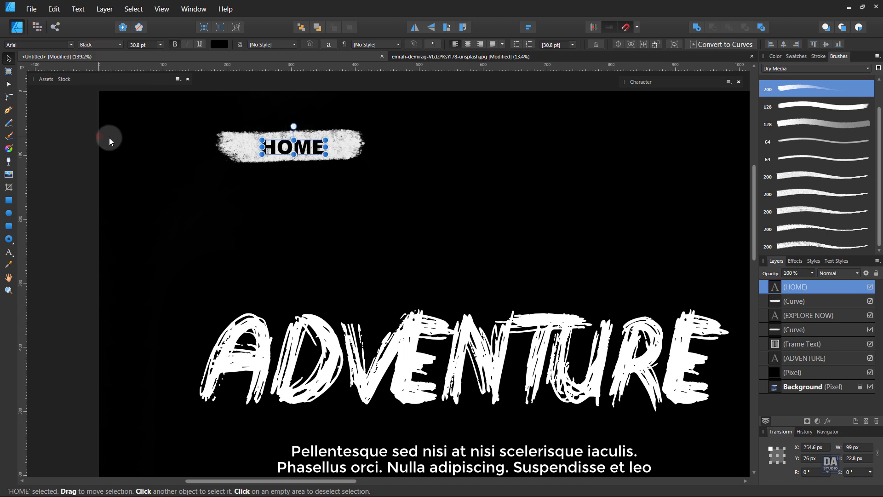
left_click_drag(285, 159, 223, 191)
left_click(34, 197)
left_click(300, 186, "ctrl+alt")
Lock the black splatter pixel layer and deselect it.
left_click(159, 134)
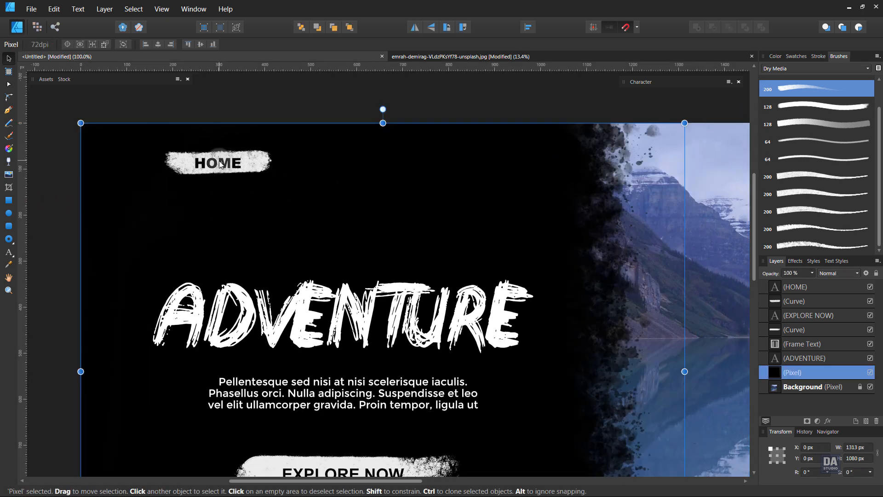
left_click(876, 273)
left_click(228, 106)
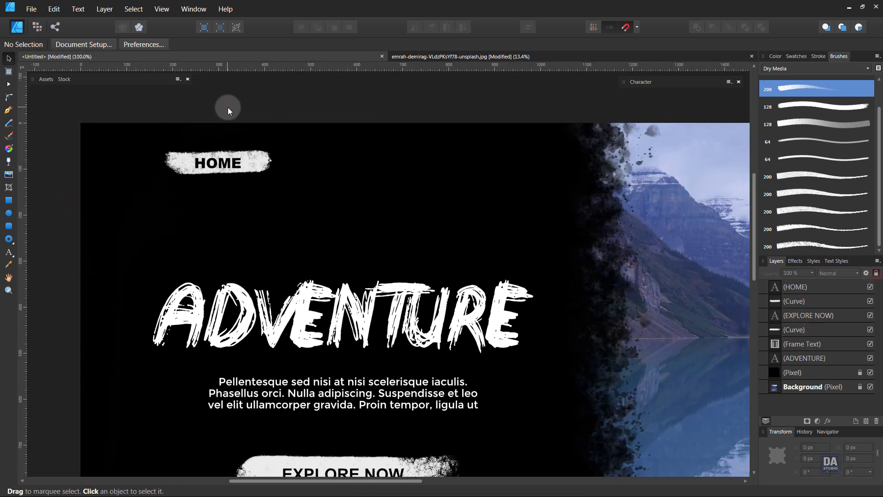
Duplicate the HOME label and stroke beside the original, change the copied text to "PACKAGE", and center it on its stroke.
left_click_drag(275, 188, 375, 164)
double_click(360, 163)
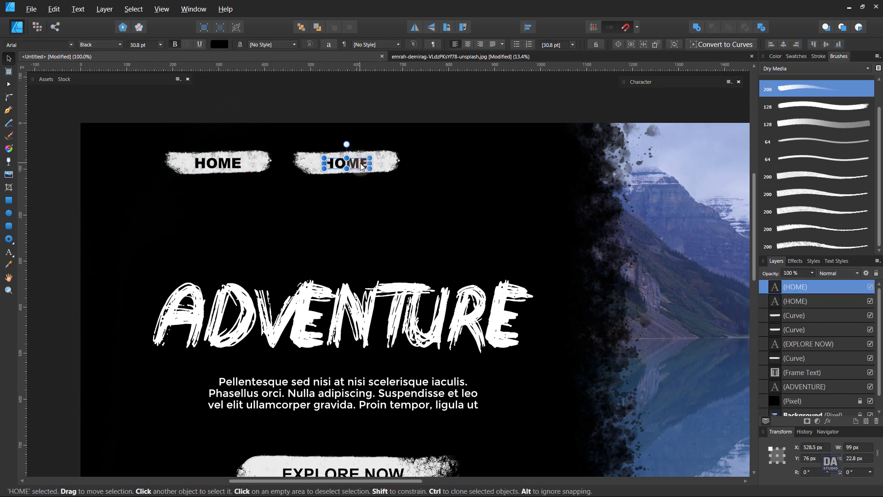
key("ctrl+a")
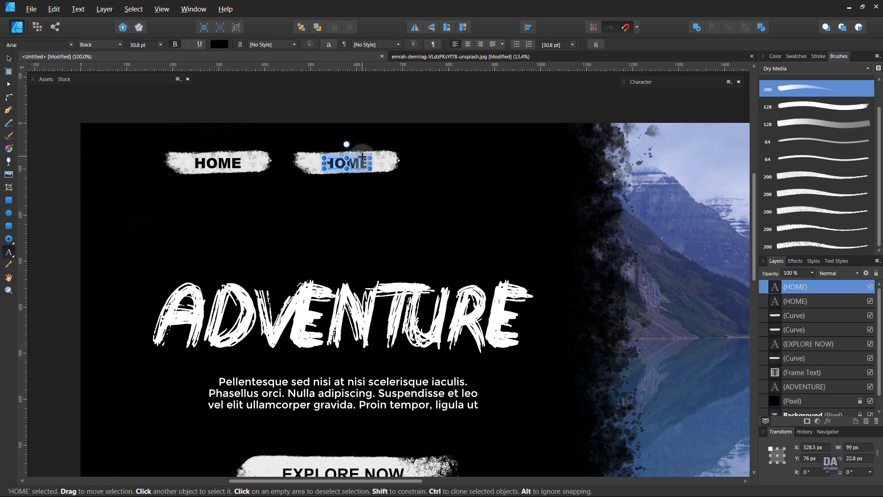
type("PAC")
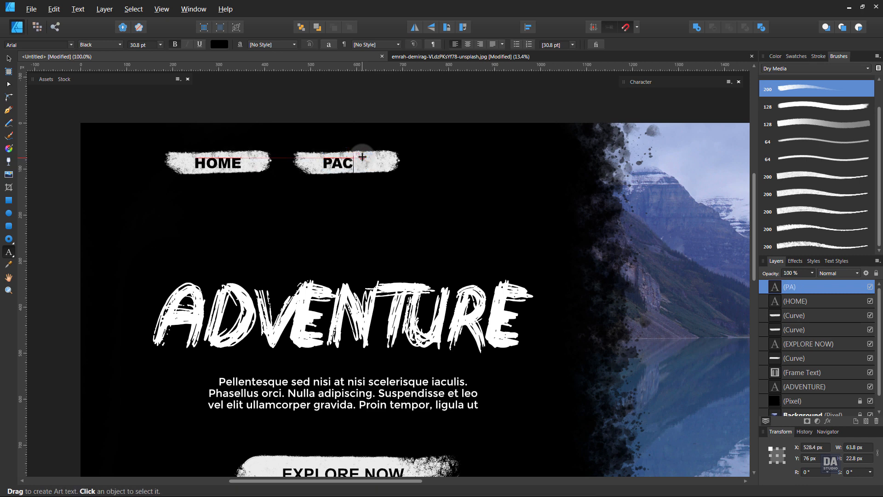
type("KAGE")
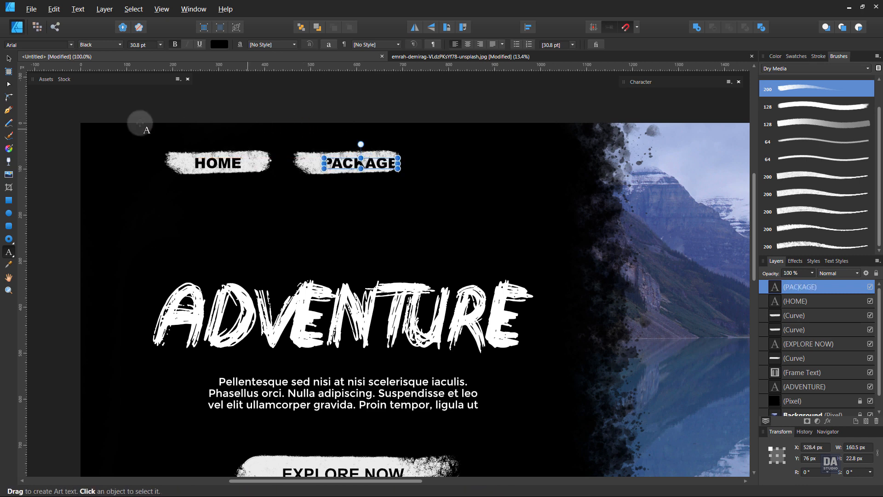
left_click(8, 58)
left_click_drag(343, 166, 341, 166)
Duplicate the PACKAGE label and its stroke to the right with equal spacing for a third menu item.
left_click_drag(292, 120, 407, 196)
left_click(368, 162)
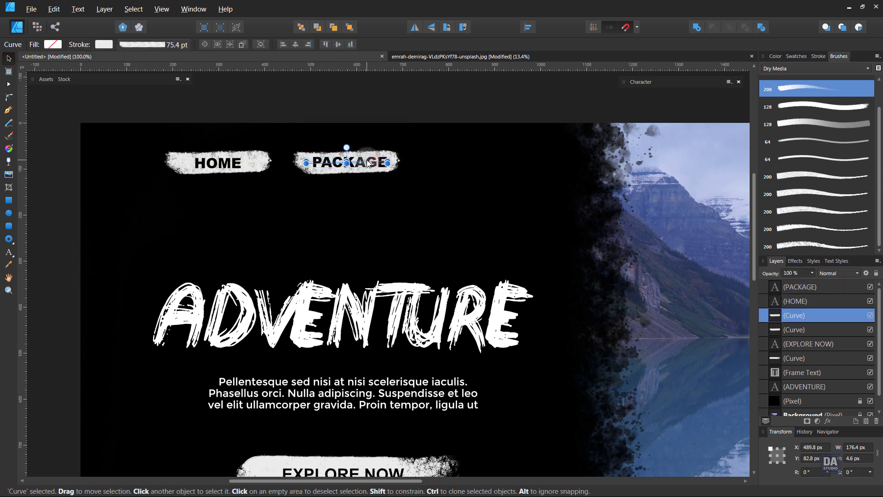
left_click(368, 164, "shift")
left_click_drag(369, 165, 494, 166)
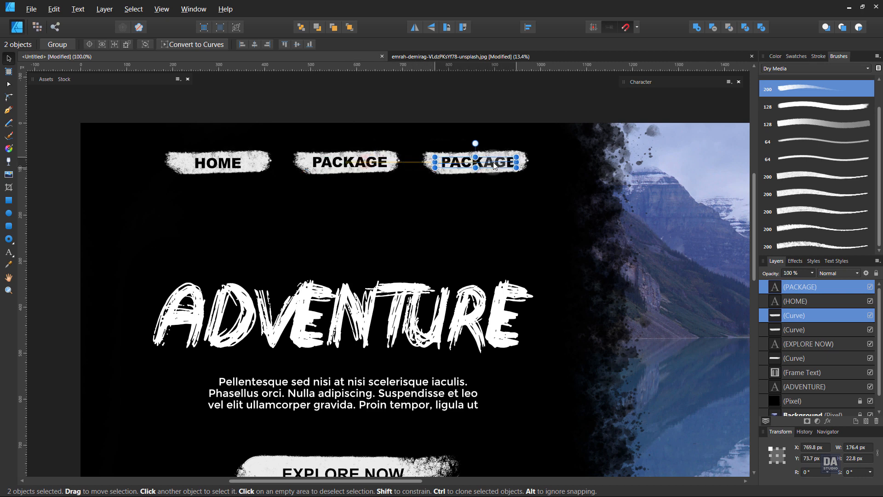
Center-align the third menu label and replace its text with "CONTACT".
left_click(492, 164)
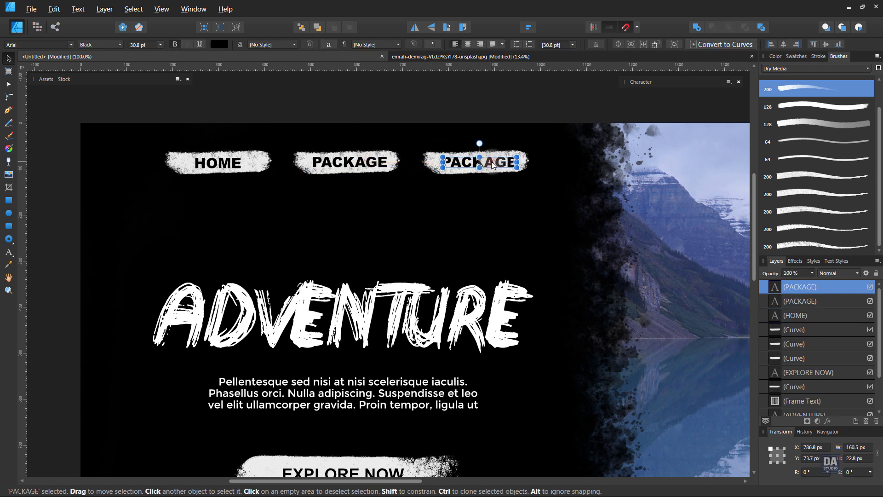
double_click(492, 165)
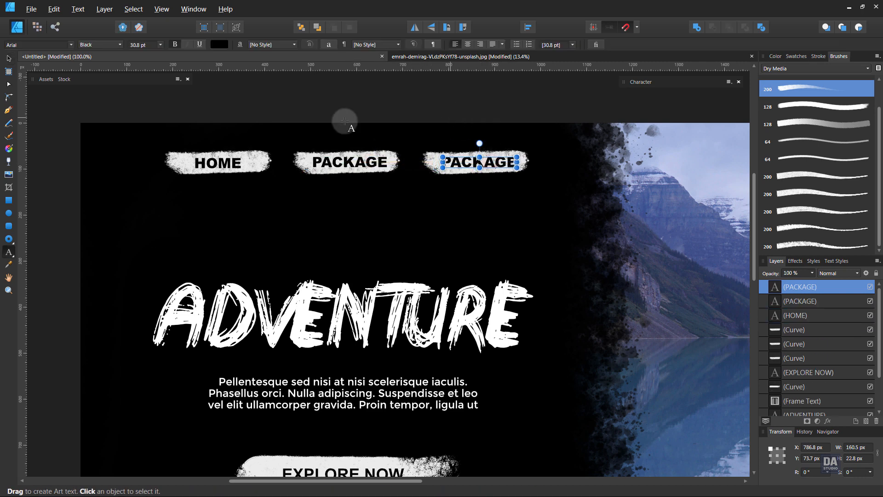
left_click(8, 58)
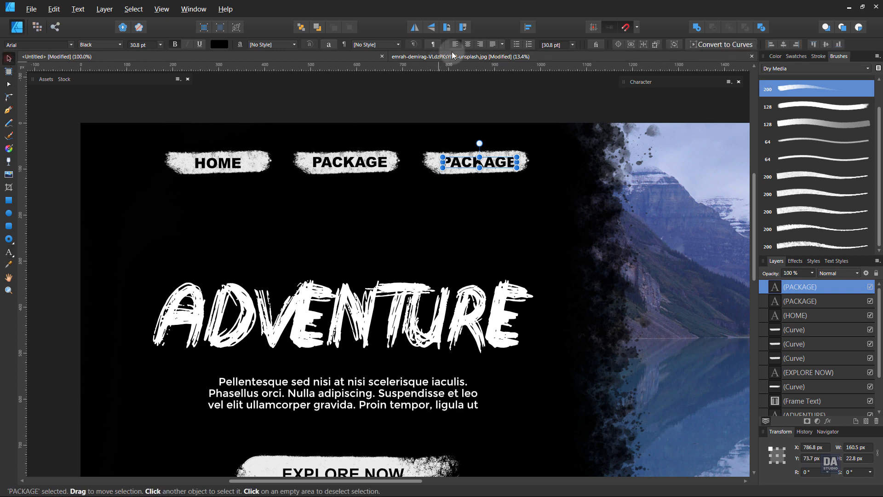
double_click(490, 164)
double_click(490, 165)
type("CA")
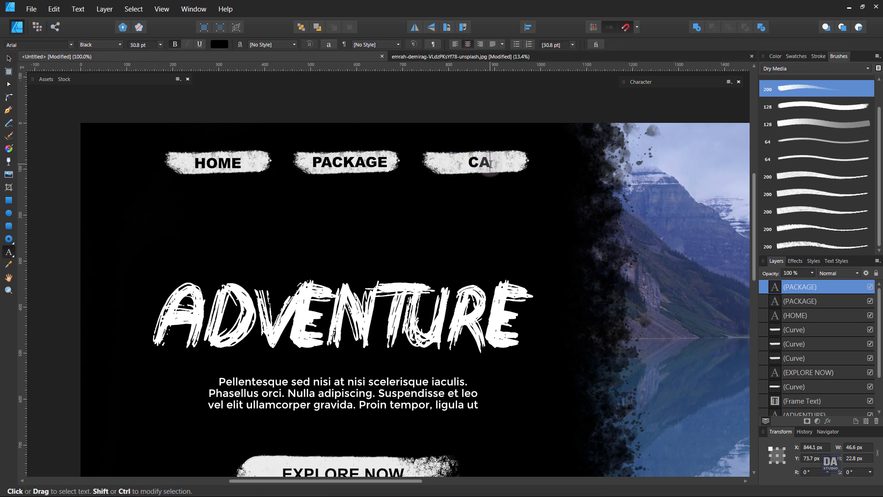
key("BackSpace")
type("ONTACT")
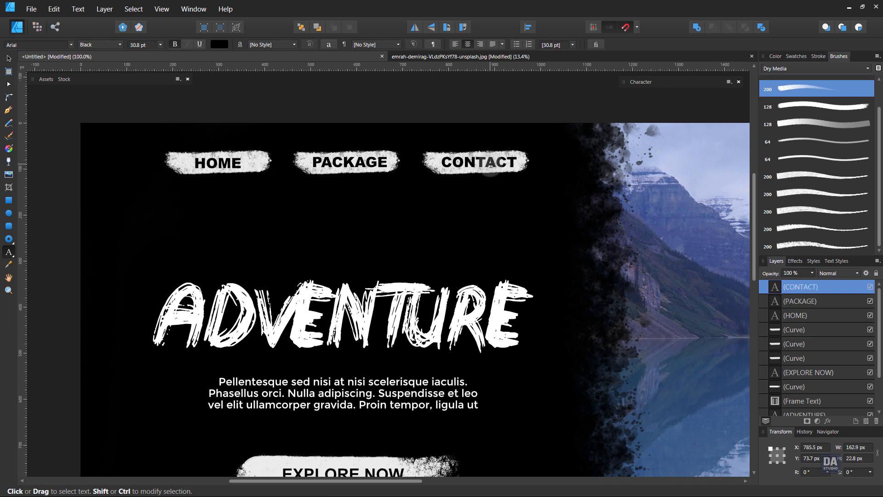
key("Escape")
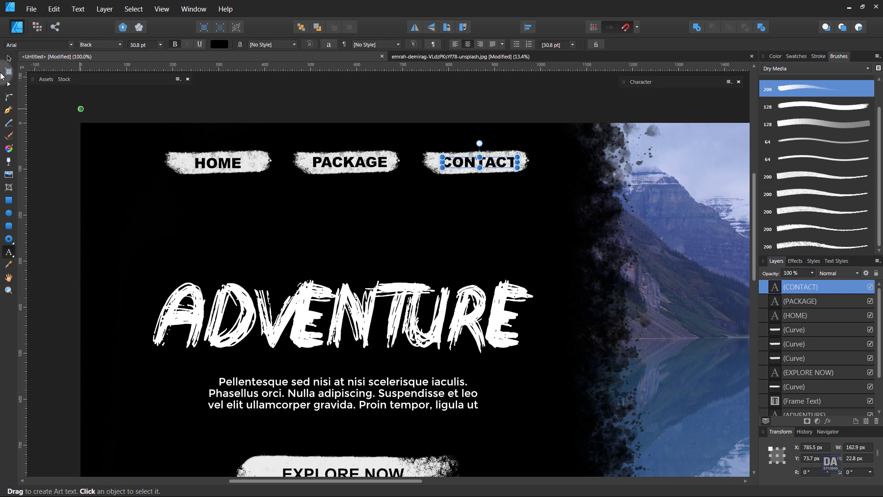
left_click(11, 59)
left_click(275, 106)
Select the three menu labels with their strokes and shift them slightly left, centered above the title.
left_click_drag(376, 224, 151, 199)
left_click_drag(275, 233, 305, 222)
left_click_drag(370, 250, 341, 247)
left_click_drag(123, 131, 381, 182)
left_click(371, 137)
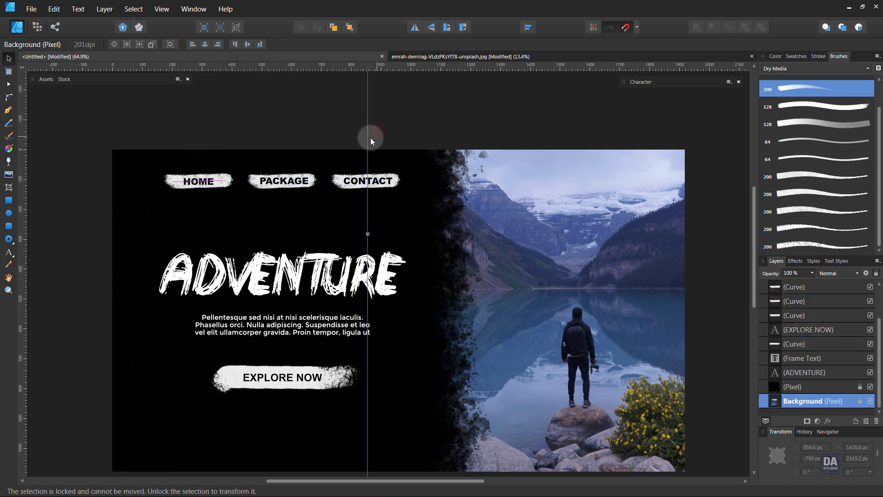
Draw a straight horizontal line about 828 px wide with the Pen tool just beneath the HOME, PACKAGE and CONTACT menu items.
left_click(249, 128)
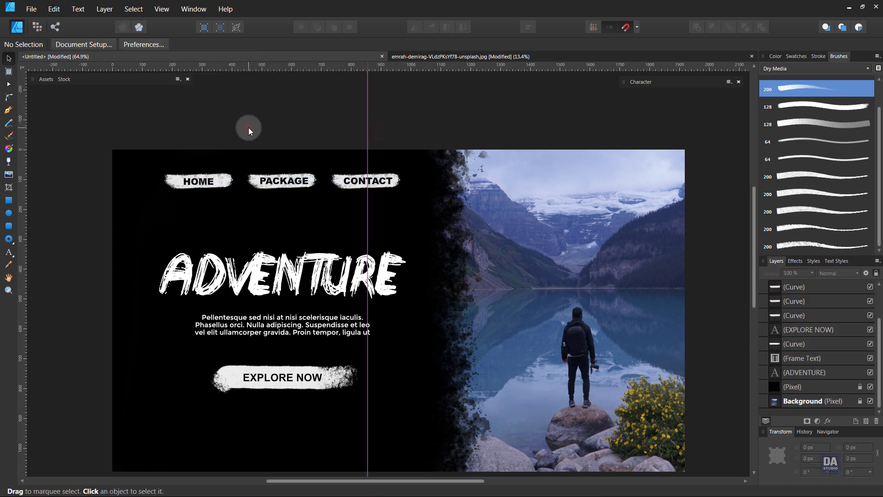
left_click(9, 110)
left_click(161, 196)
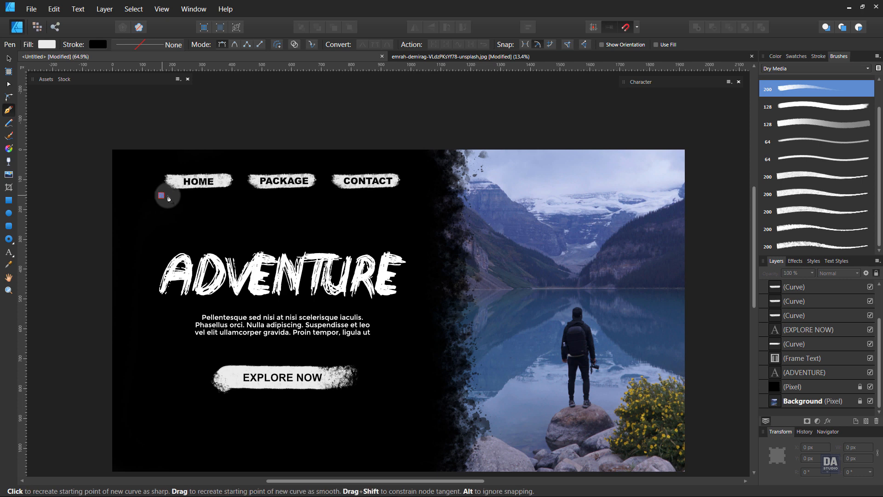
left_click(409, 195)
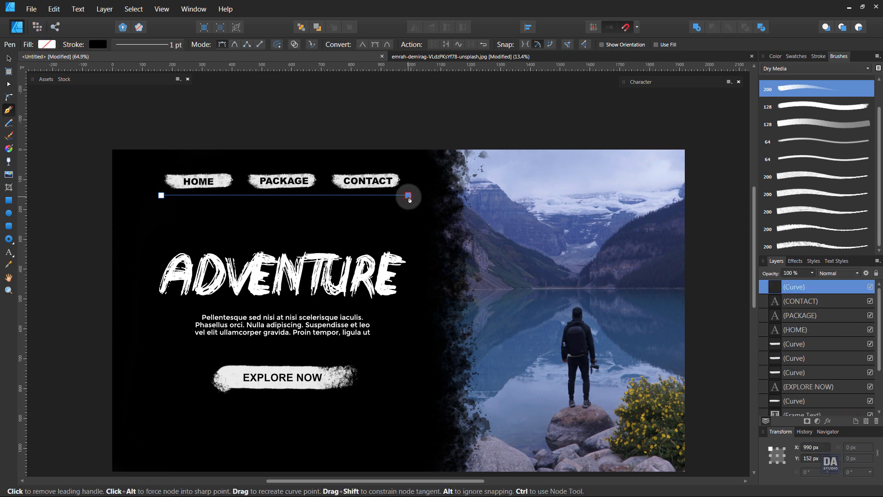
Set the line's stroke width to 2 pt and its stroke color to white, then deselect it.
left_click(818, 56)
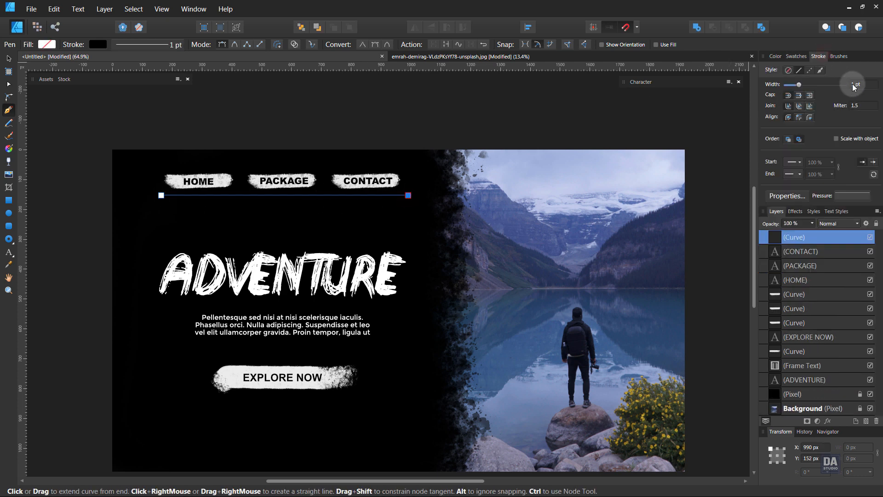
scroll(855, 85, "up", 1)
left_click(800, 58)
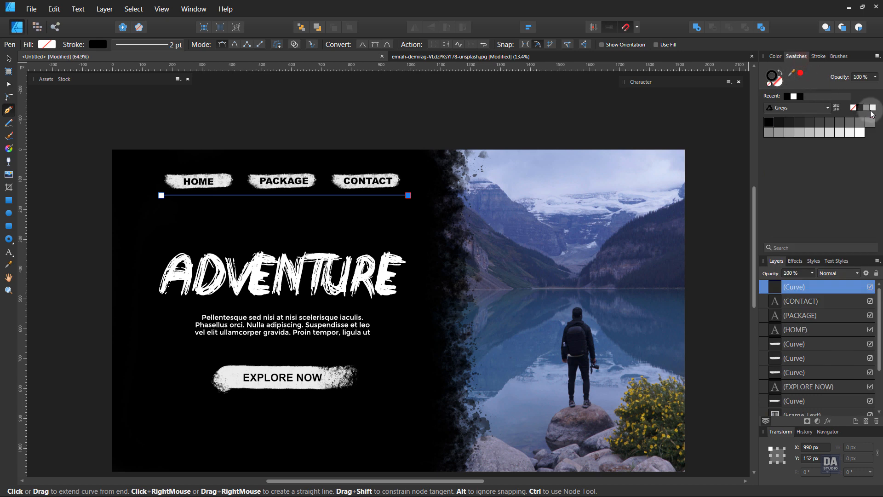
left_click(860, 132)
left_click(7, 59)
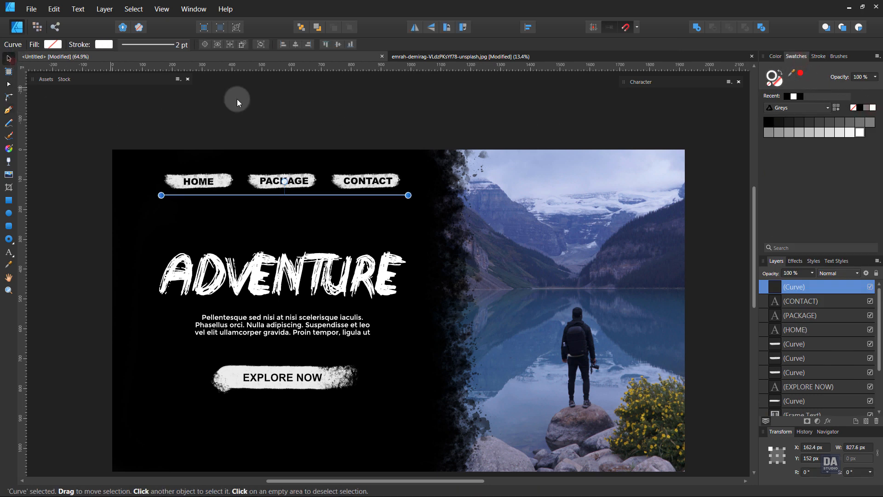
left_click(271, 106)
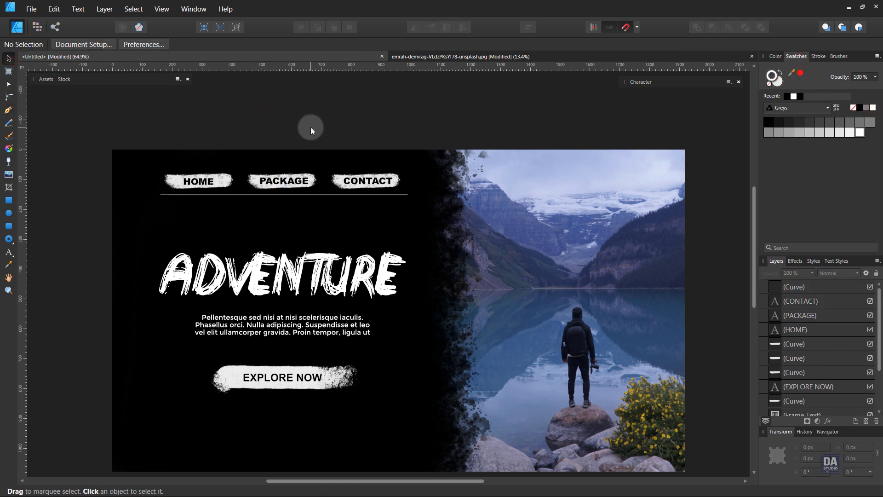
Place the round Facebook, Instagram and Twitter icons from the Social Media Icons assets in a row below the EXPLORE NOW button.
key("space")
left_click_drag(372, 264, 333, 246)
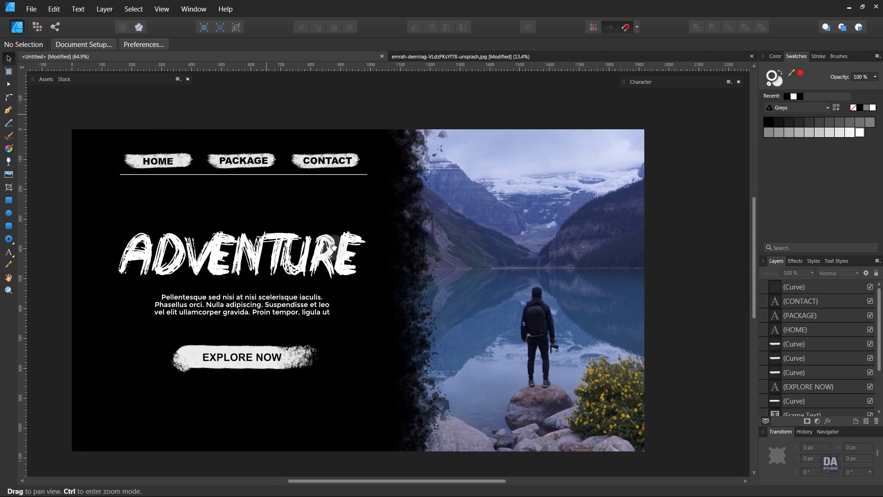
left_click_drag(346, 344, 354, 343)
left_click_drag(357, 344, 407, 333)
left_click(46, 80)
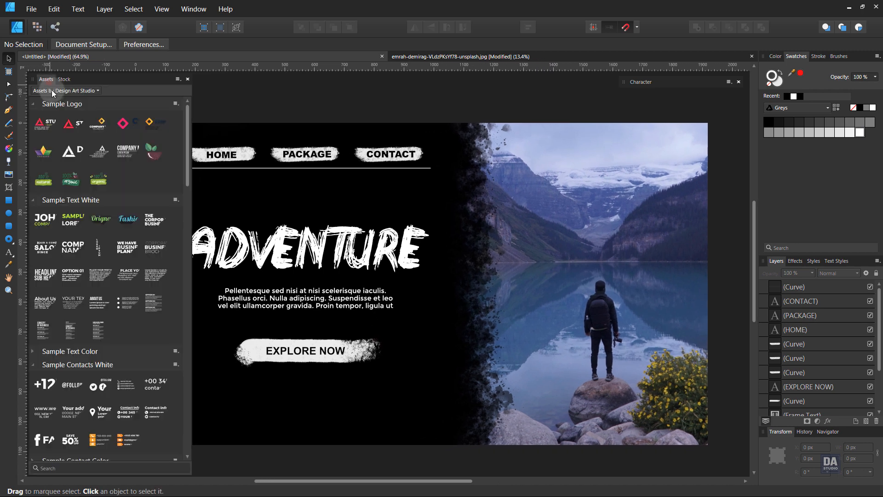
scroll(113, 279, "down", 10)
scroll(115, 279, "down", 10)
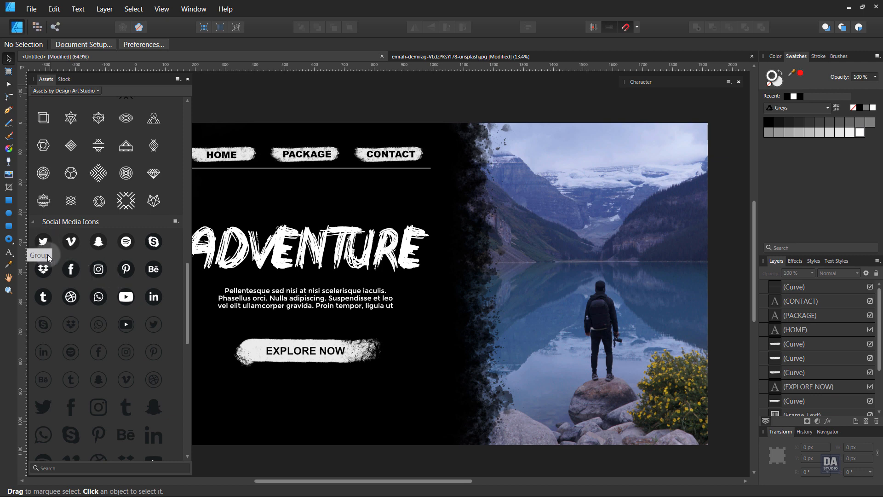
left_click_drag(79, 279, 260, 407)
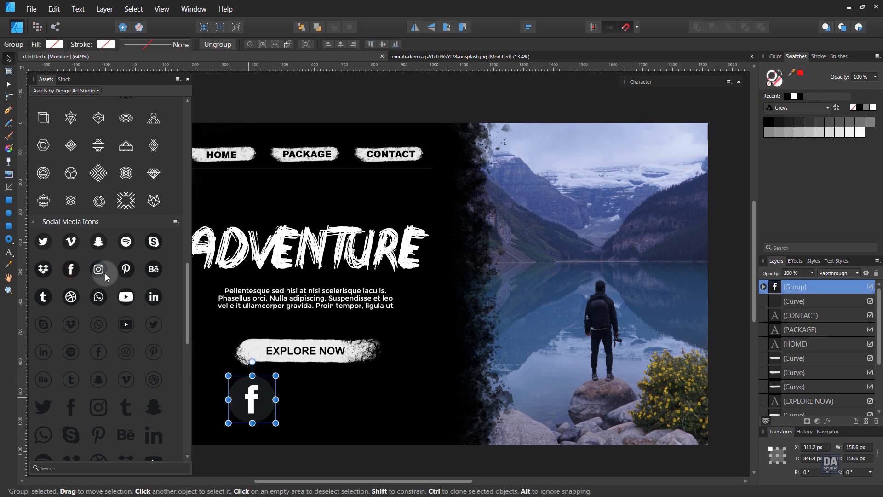
left_click_drag(105, 274, 277, 389)
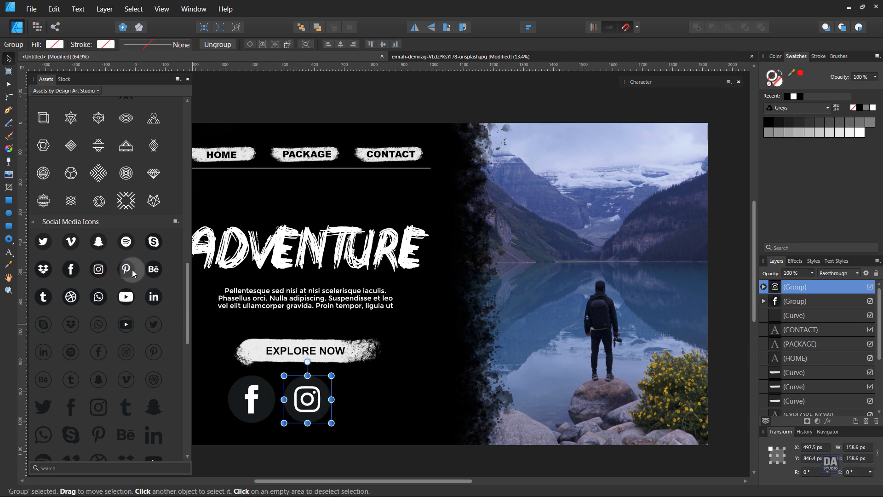
left_click_drag(48, 248, 360, 400)
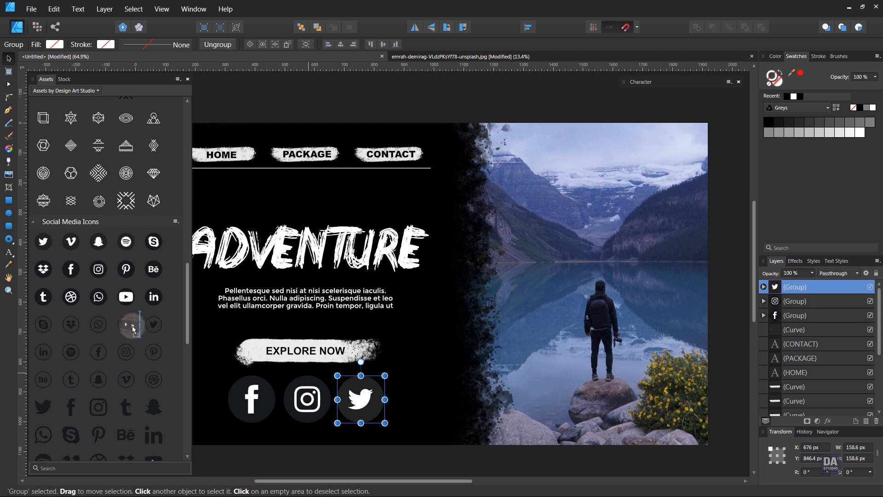